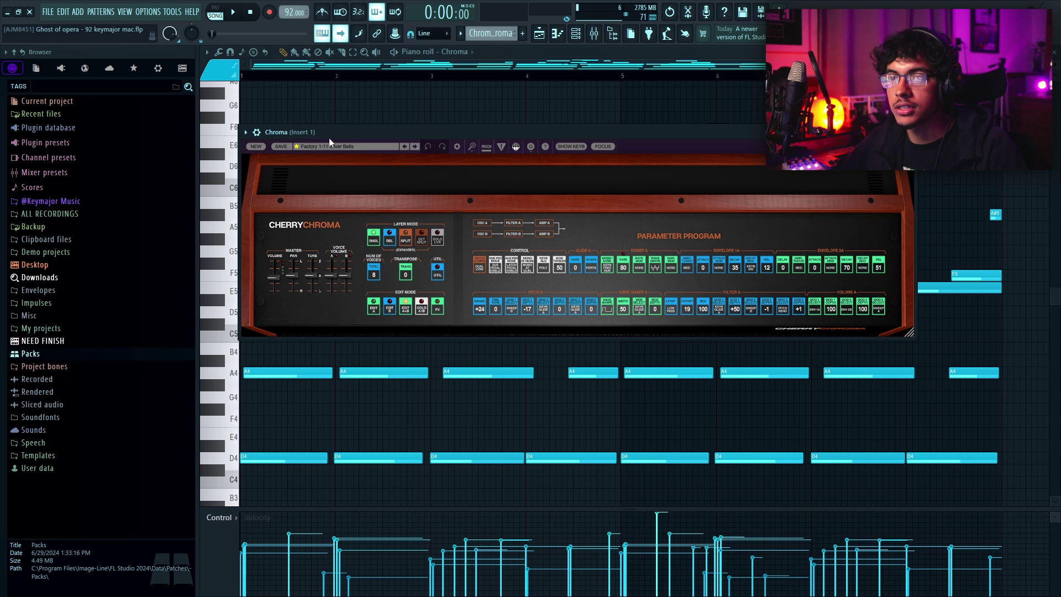
Check the preset list of the Chroma synth and play its pattern from the piano roll.
click(315, 146)
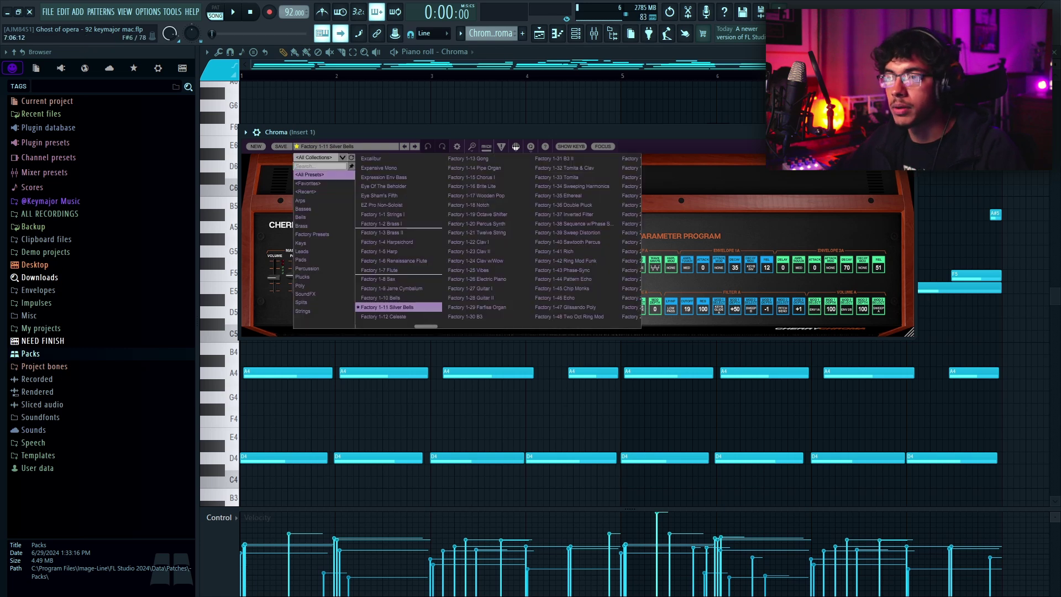
key(Escape)
scroll(497, 286, down, 2)
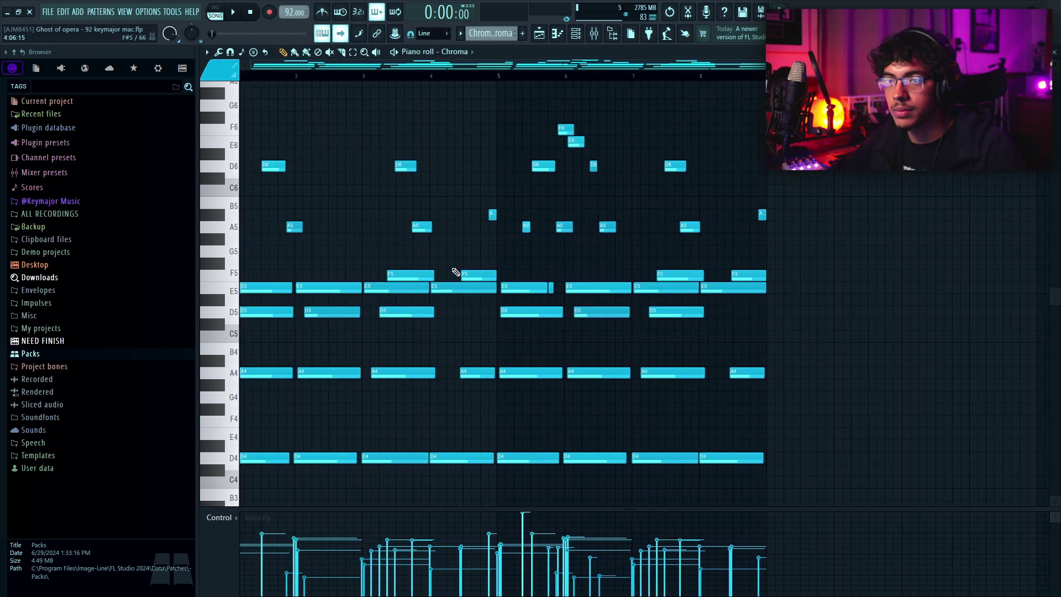
scroll(338, 177, down, 2)
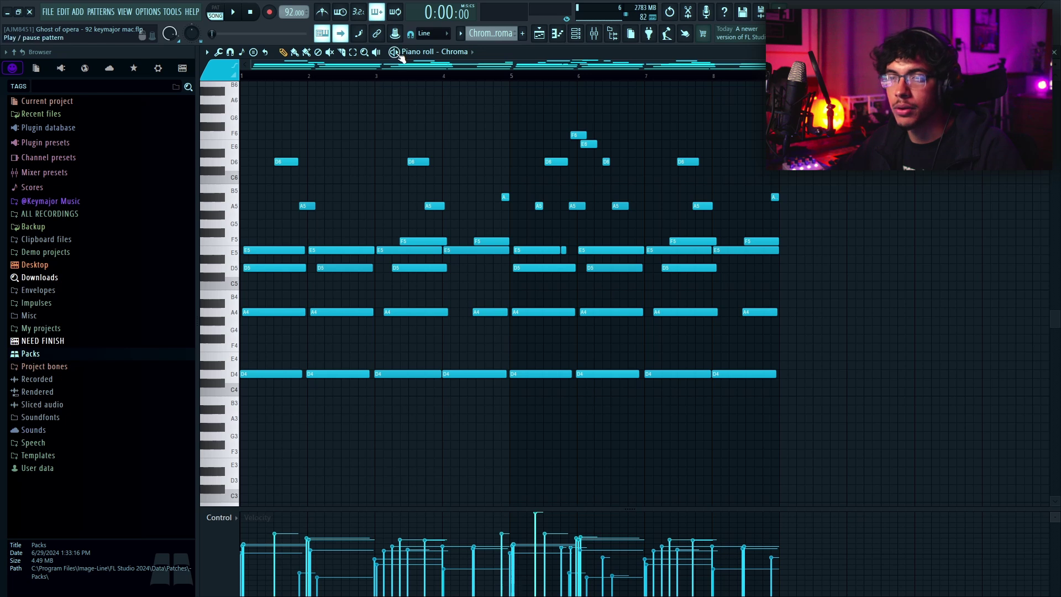
scroll(331, 334, up, 3)
key(space)
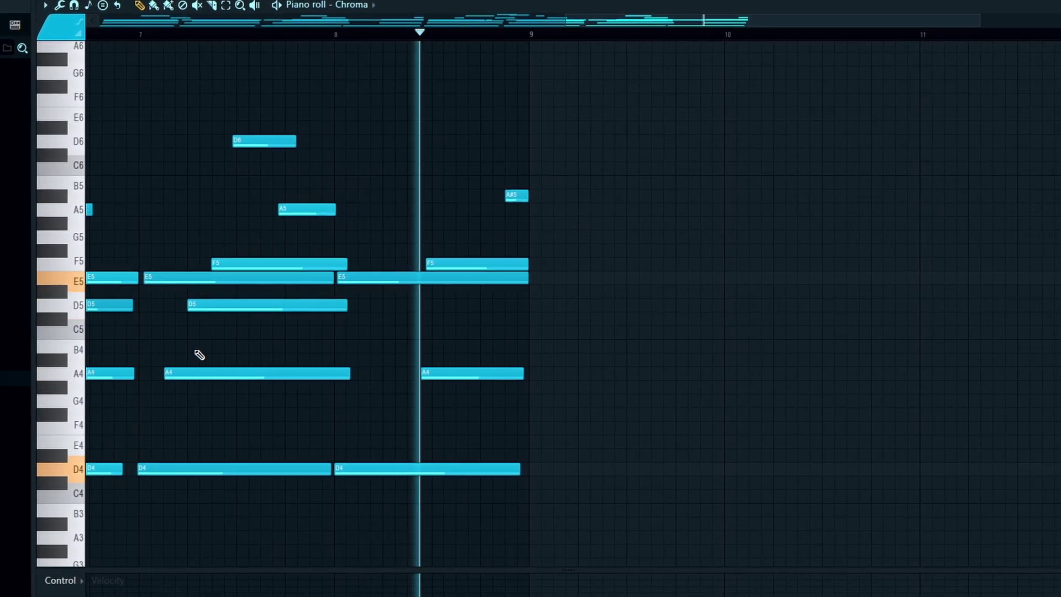
key(space)
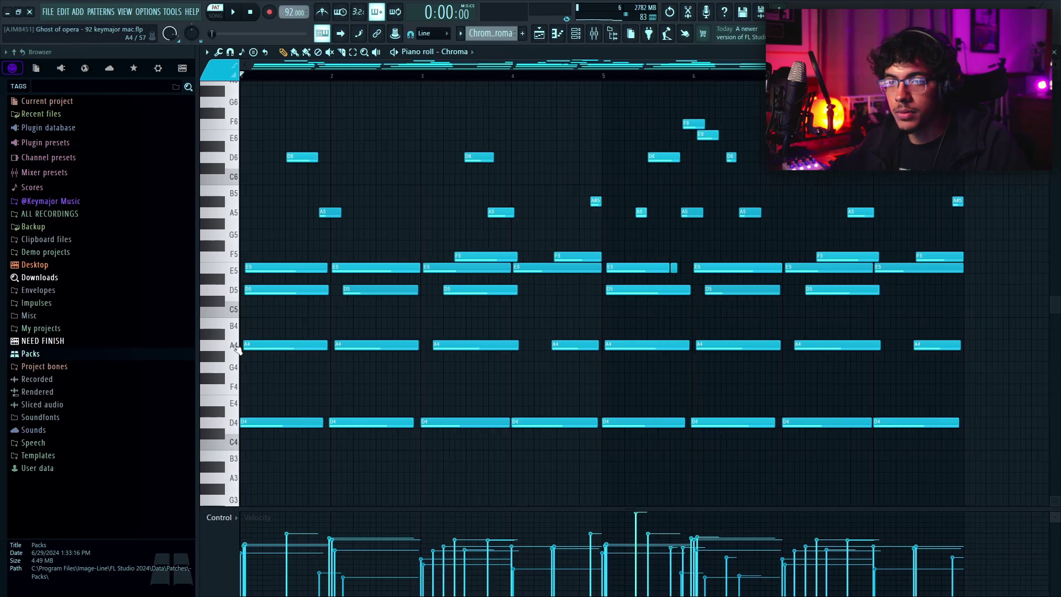
Highlight the high melody notes from A5 upward across the whole Chroma pattern, and deselect them.
scroll(293, 331, down, 3)
drag(236, 277, 265, 470)
click(245, 436)
scroll(265, 407, up, 1)
drag(219, 255, 216, 108)
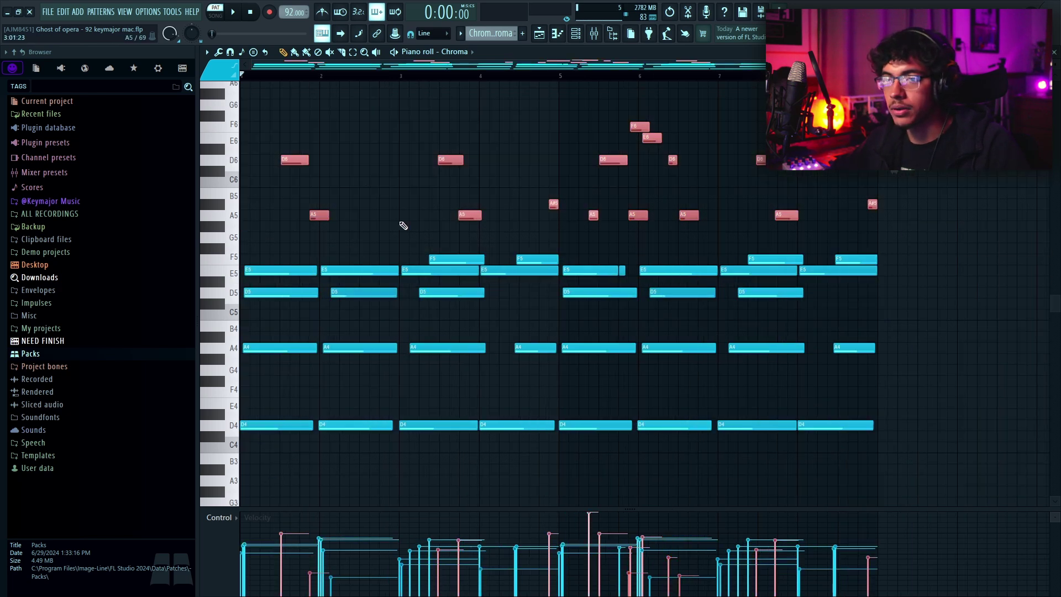
scroll(397, 247, up, 1)
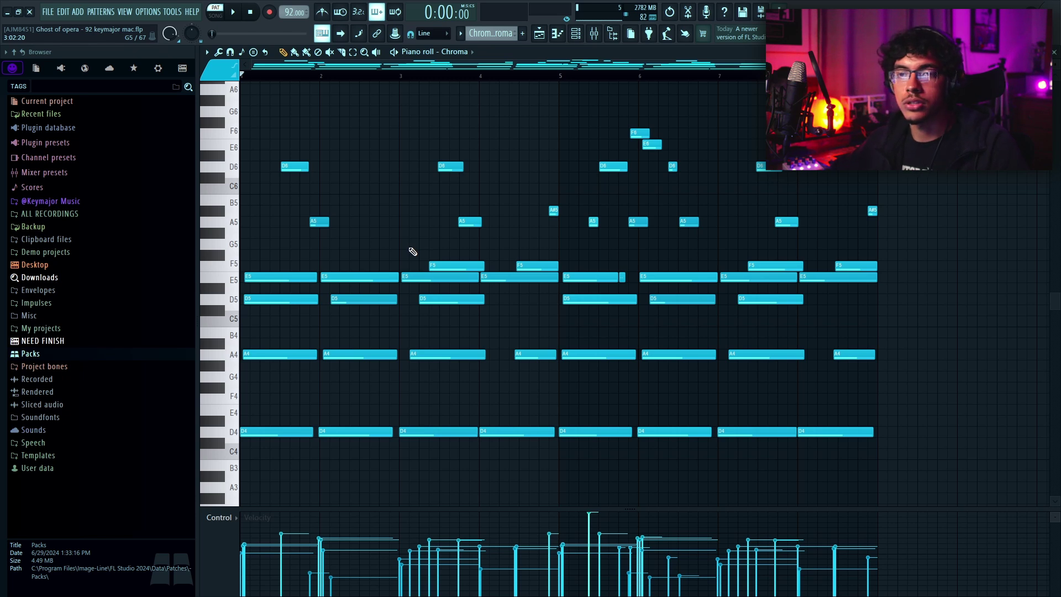
drag(460, 270, 445, 290)
click(436, 253)
scroll(457, 264, up, 1)
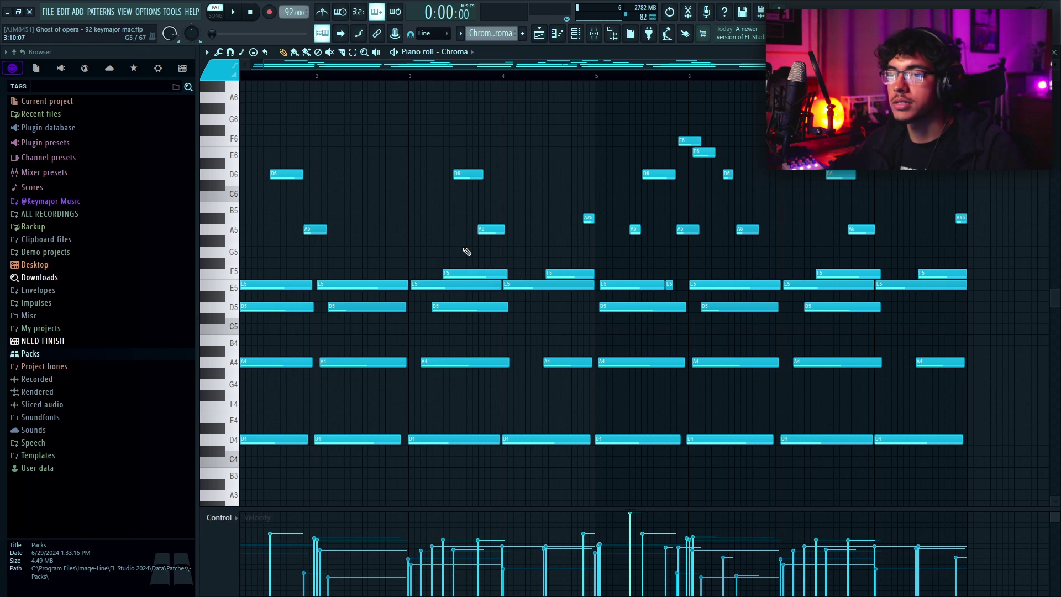
Highlight the upper melody phrases in the first four bars of the Chroma pattern to examine how they repeat.
scroll(327, 253, down, 1)
drag(331, 259, 258, 146)
drag(291, 193, 421, 200)
ctrl+drag(509, 171, 234, 442)
scroll(504, 271, down, 1)
key(ctrl+b)
click(627, 226)
scroll(629, 226, up, 1)
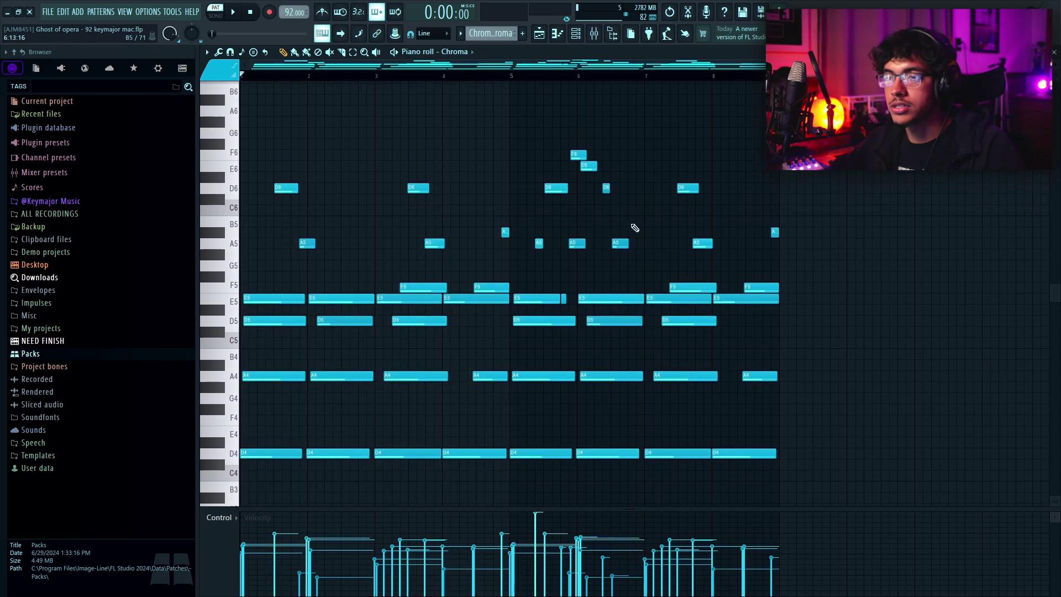
Highlight the high melody notes around bars 5 and 6 of the Chroma pattern, and clear the selection.
drag(628, 265, 536, 145)
scroll(570, 265, up, 2)
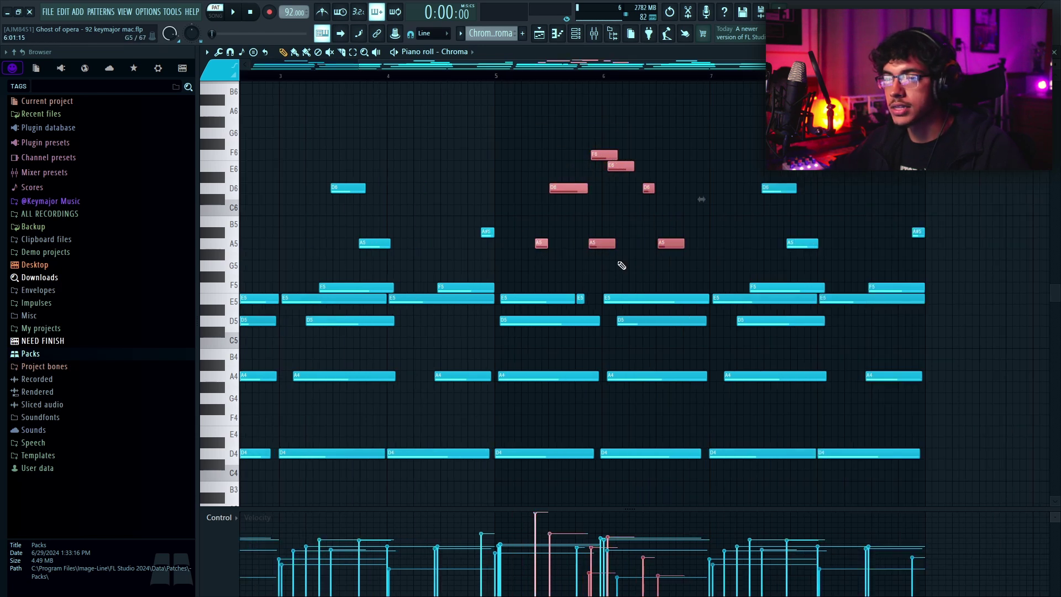
scroll(622, 266, down, 2)
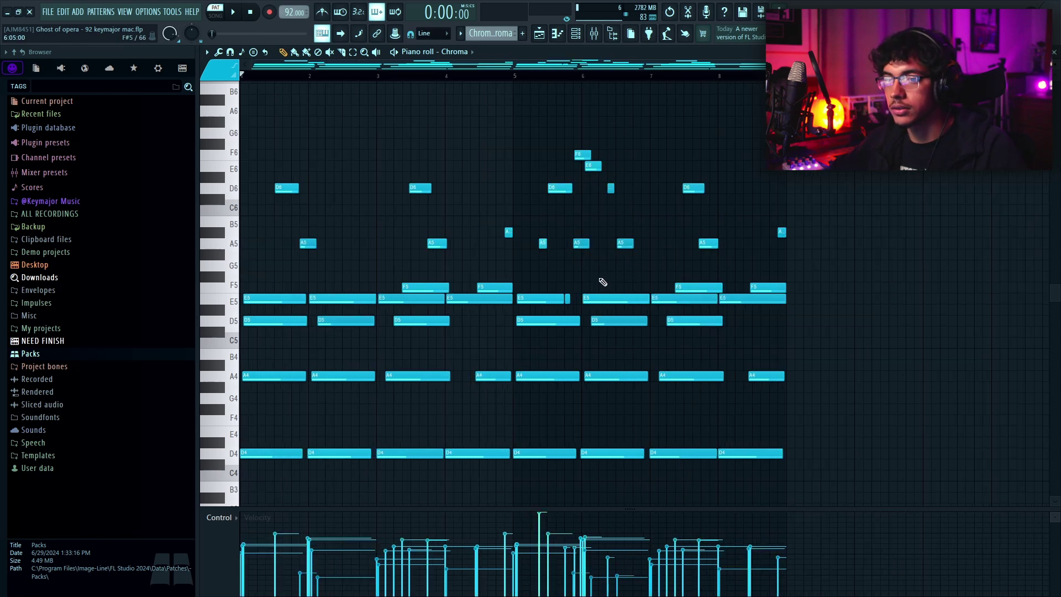
scroll(603, 281, up, 1)
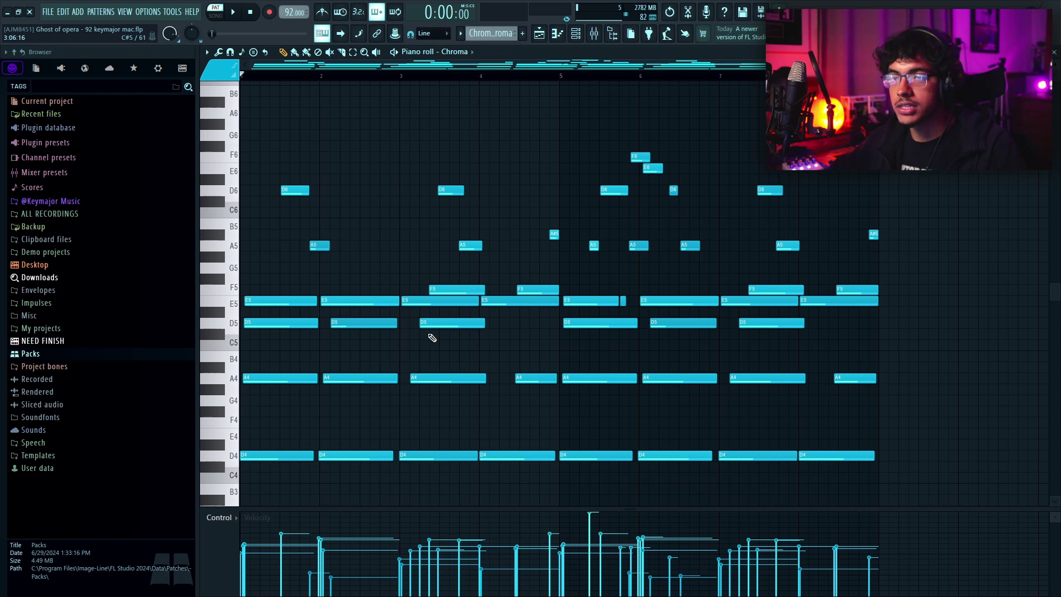
Examine the staggered start times of the D4, A4, D5 and E5 notes in the Chroma pattern with snap turned off.
scroll(432, 337, down, 3)
scroll(292, 323, up, 2)
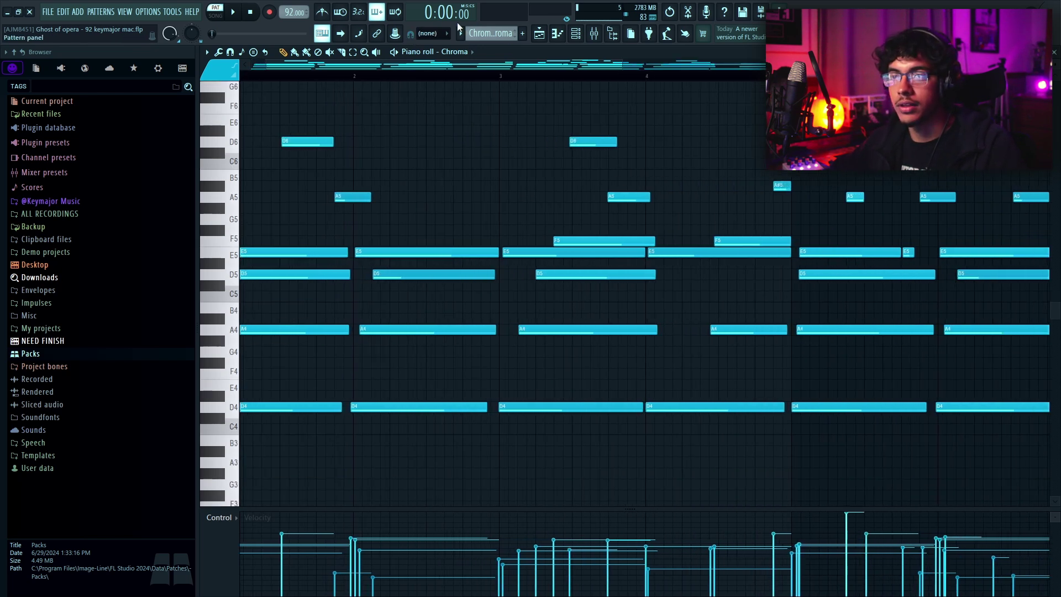
scroll(414, 277, up, 2)
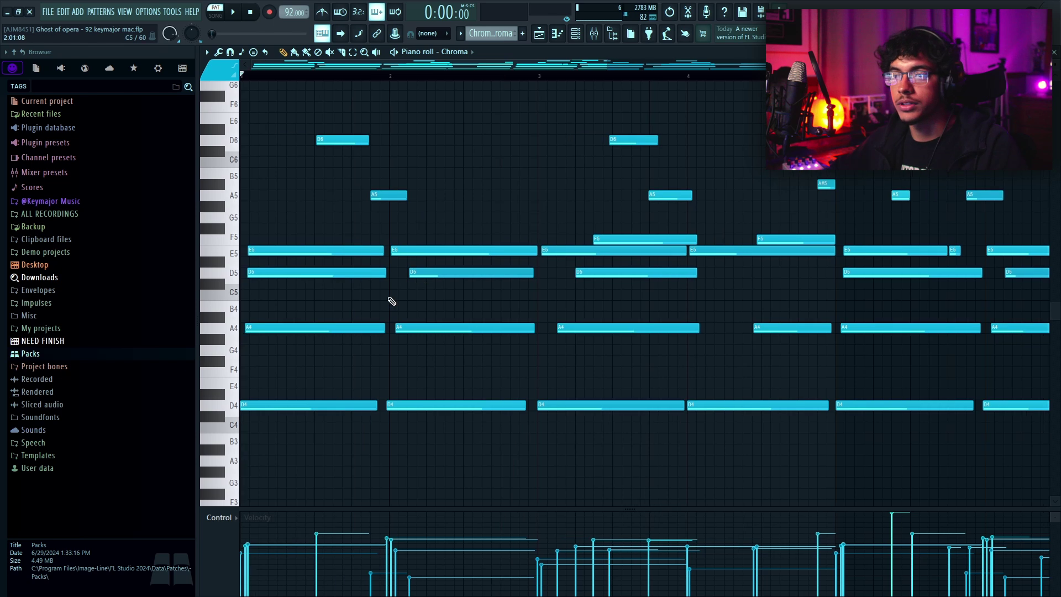
scroll(318, 248, up, 6)
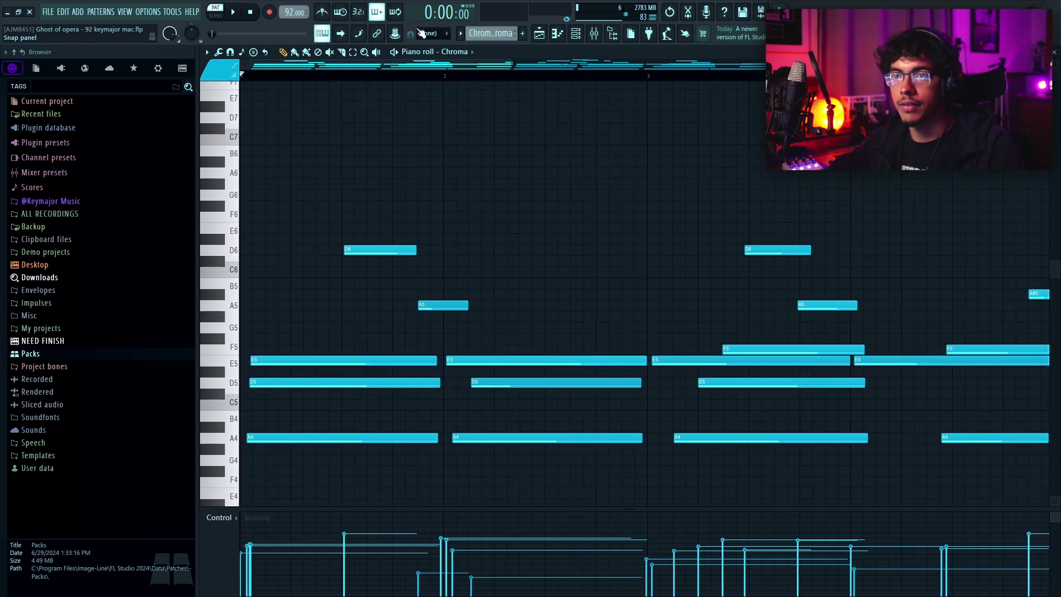
scroll(378, 334, down, 2)
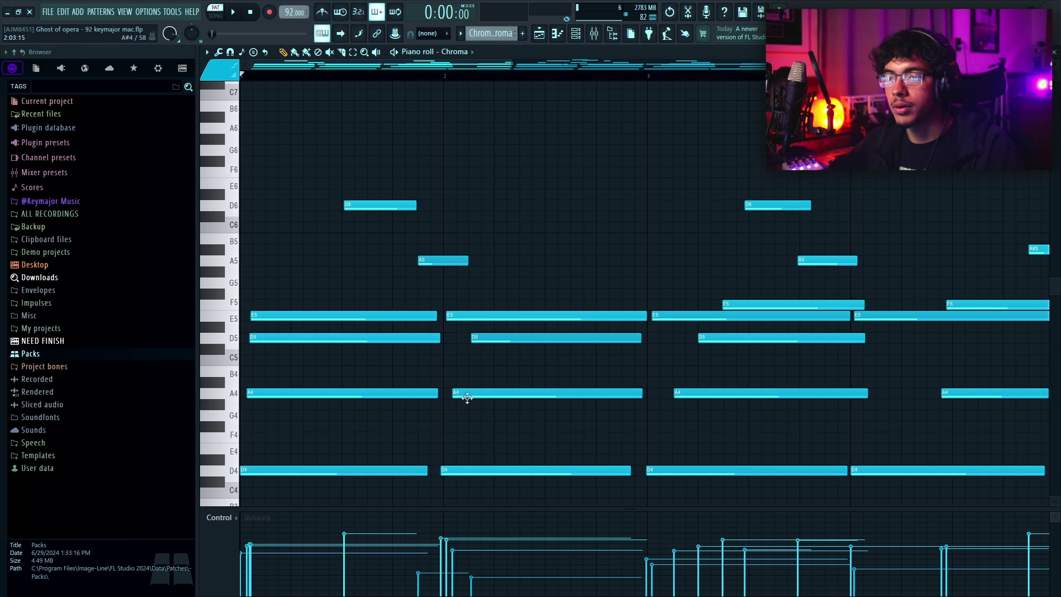
scroll(646, 317, down, 2)
scroll(624, 262, down, 1)
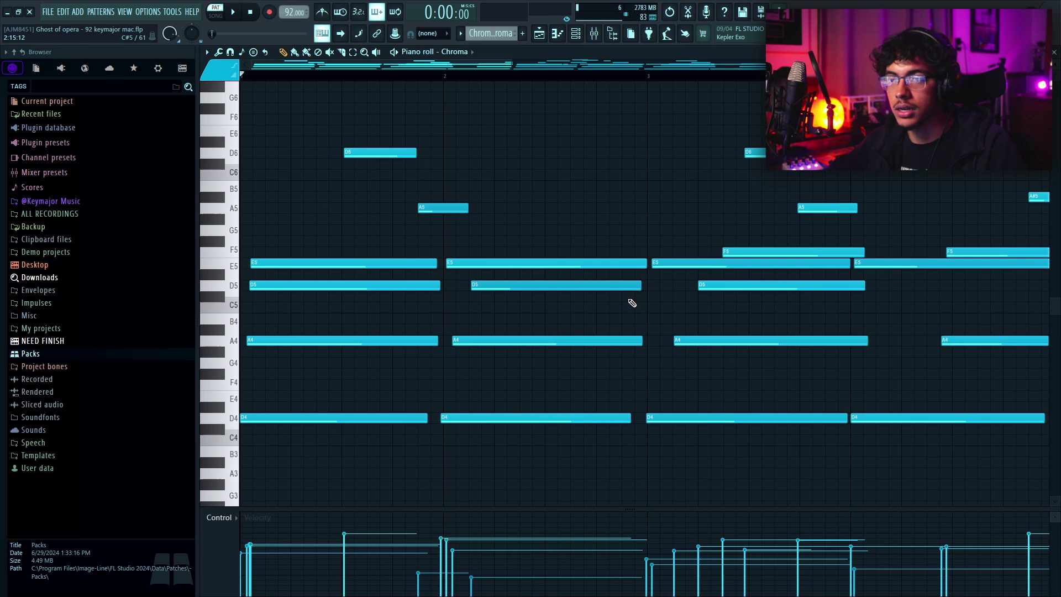
scroll(632, 303, down, 3)
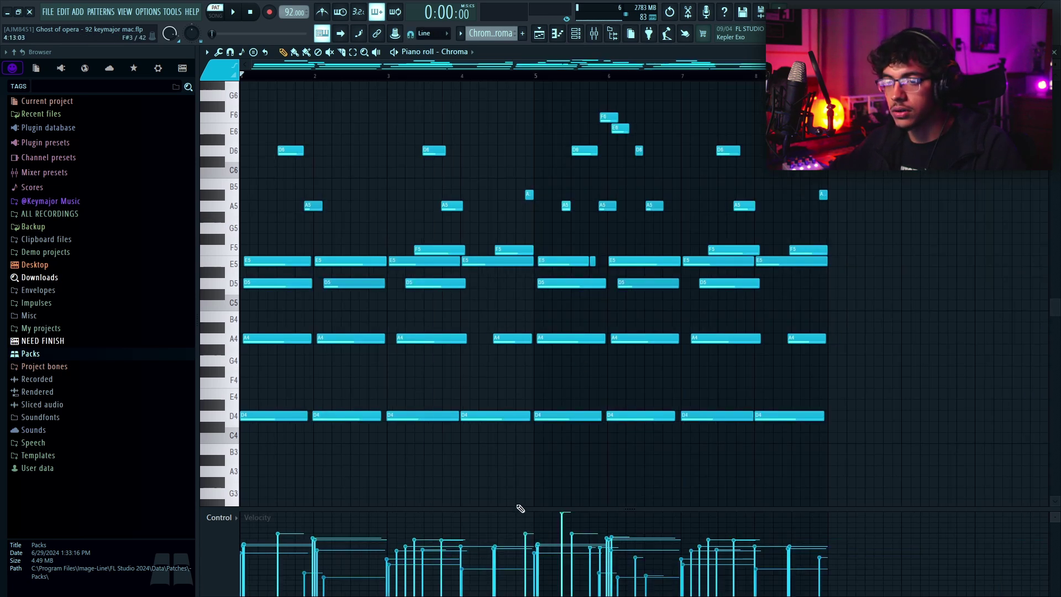
Inspect the Fruity Parametric EQ 2 curve and the UADx LA-2A Tube Compressor settings on mixer Insert 1.
key(F9)
click(319, 328)
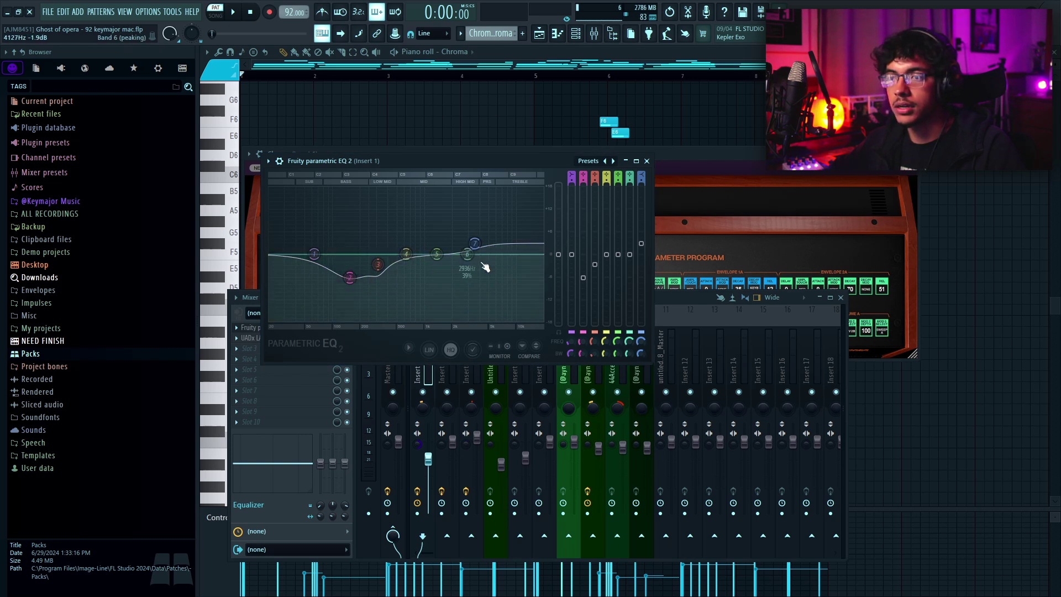
key(Escape)
click(270, 337)
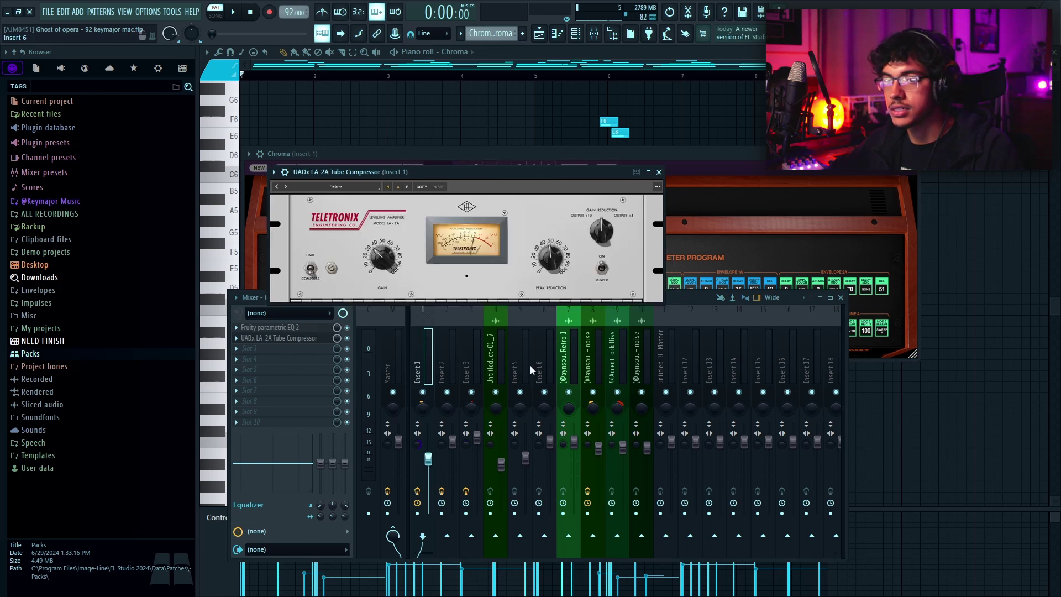
key(Escape)
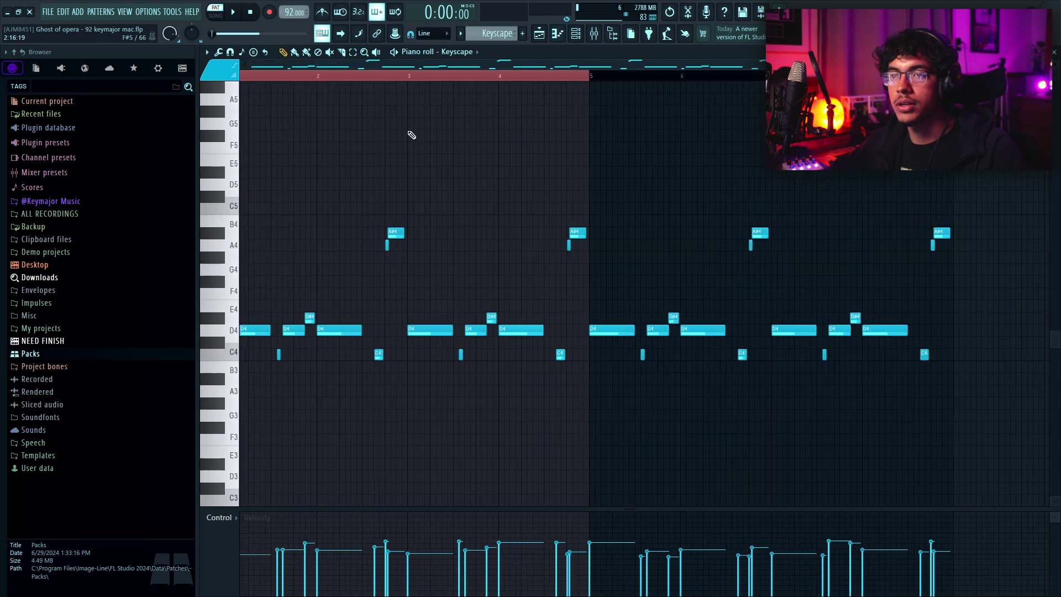
Check the patch loaded in Keyscape and play the Keyscape bass pattern from its piano roll.
click(455, 58)
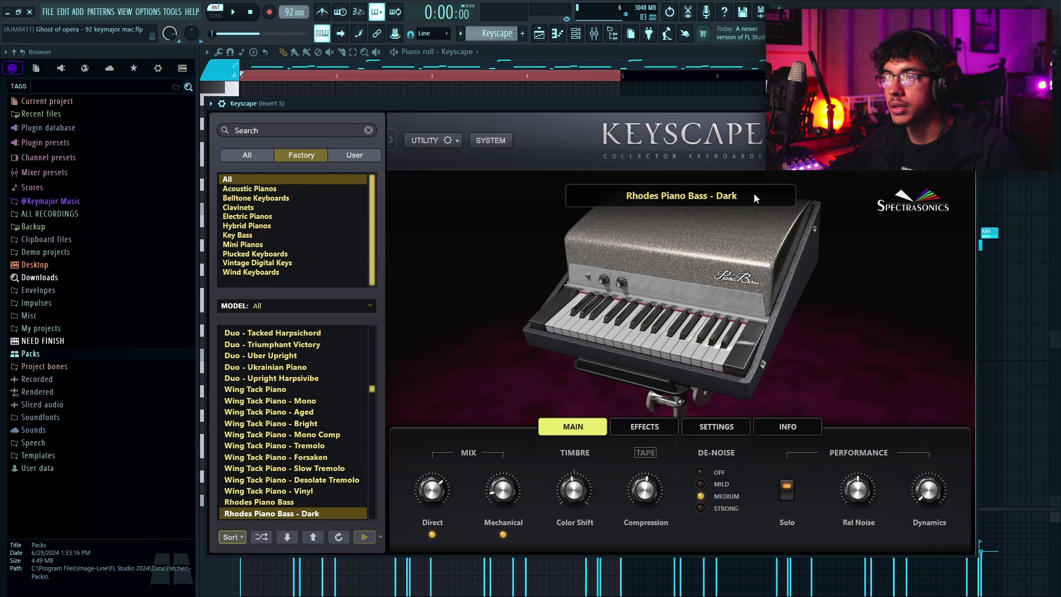
key(Escape)
scroll(565, 258, down, 1)
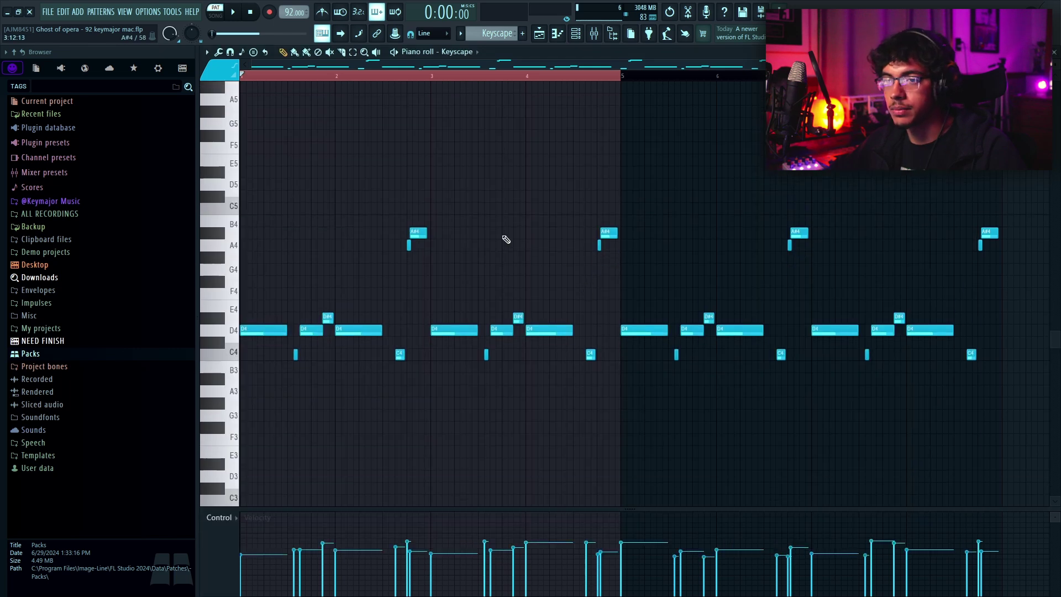
scroll(574, 234, up, 1)
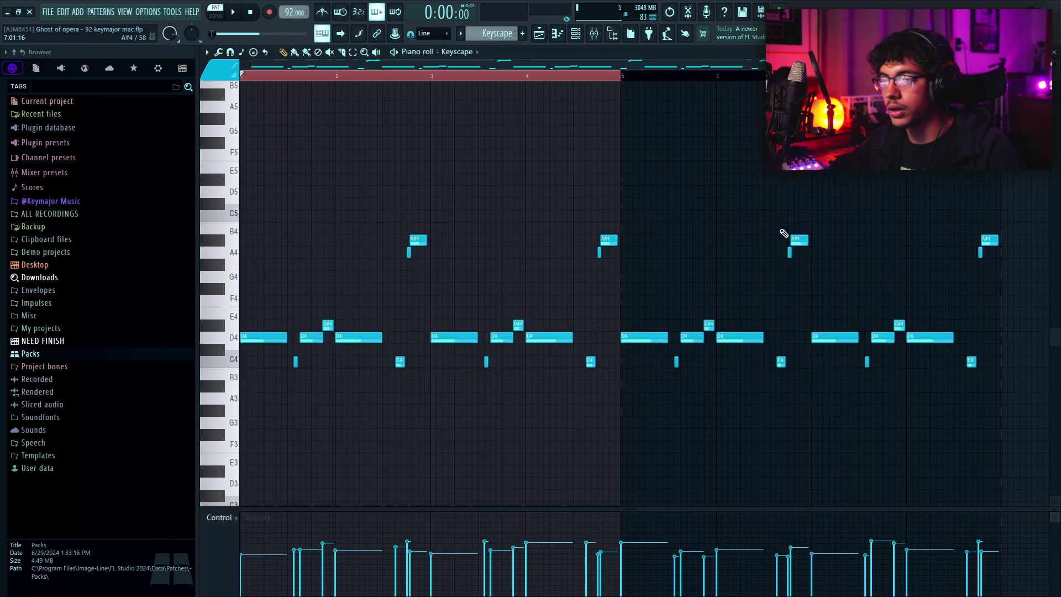
key(space)
scroll(257, 202, up, 3)
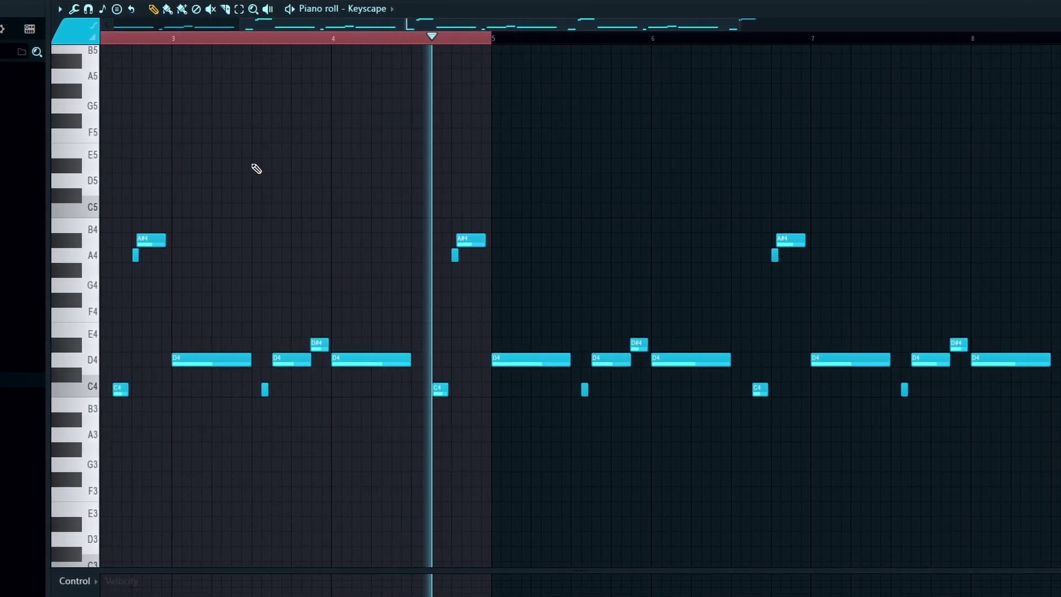
key(space)
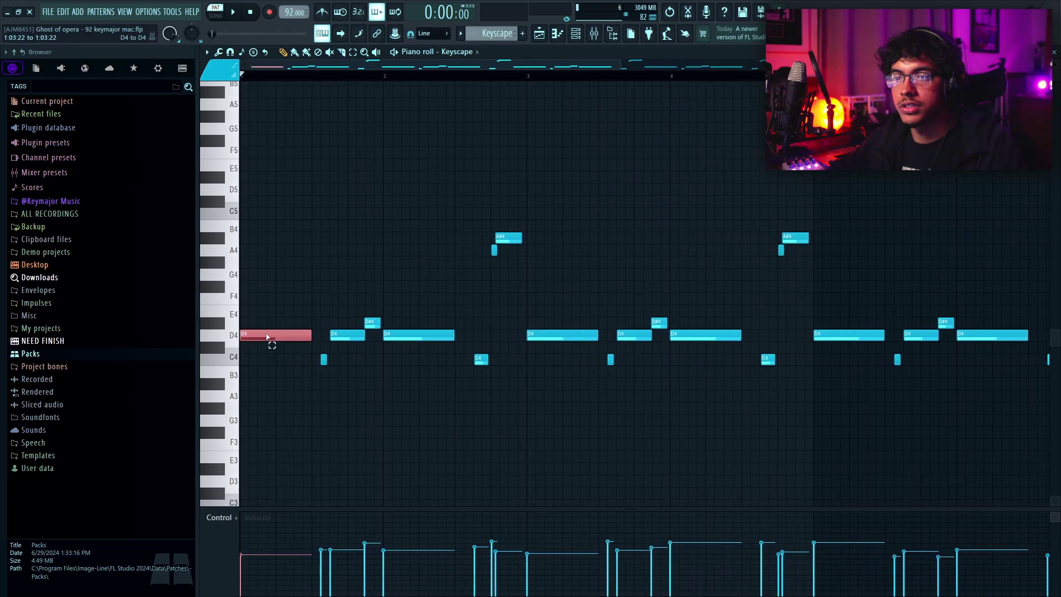
Paste the Keyscape bass notes into the Chroma pattern to compare the two parts, and return to the playlist.
click(539, 37)
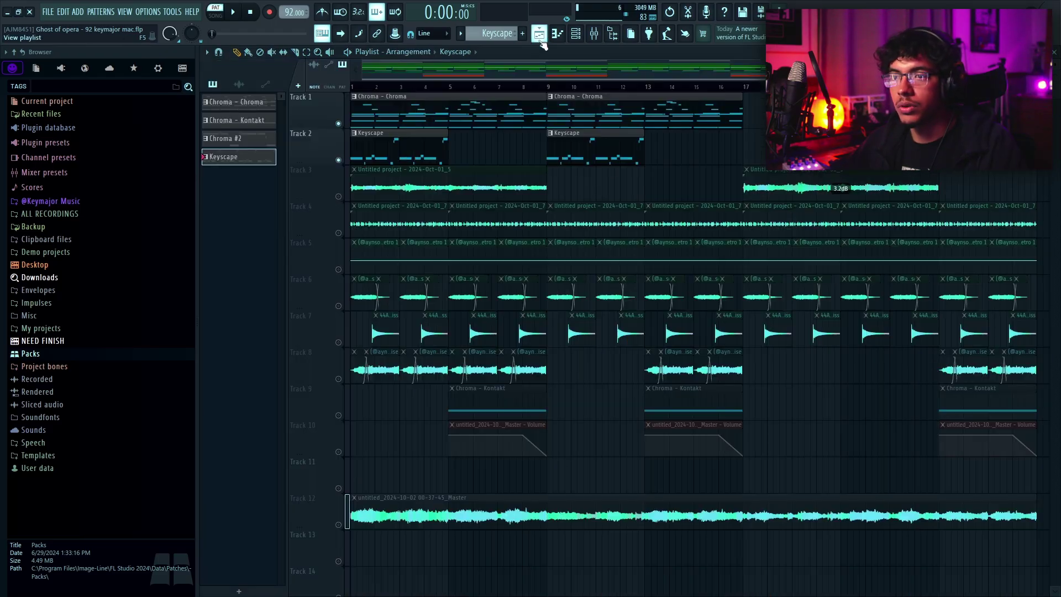
double_click(414, 123)
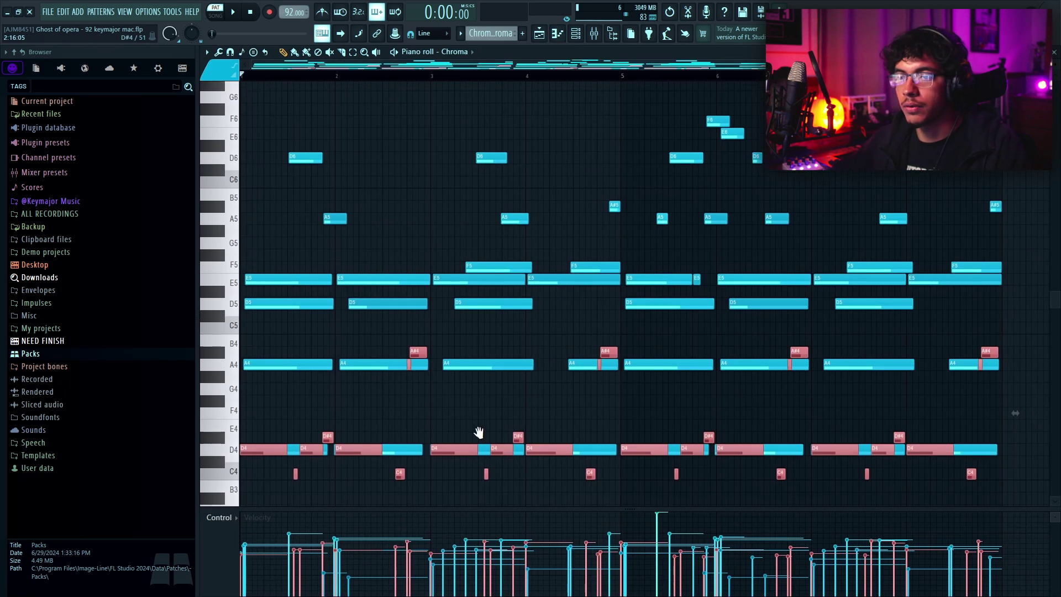
scroll(414, 485, up, 2)
scroll(415, 485, down, 2)
key(F5)
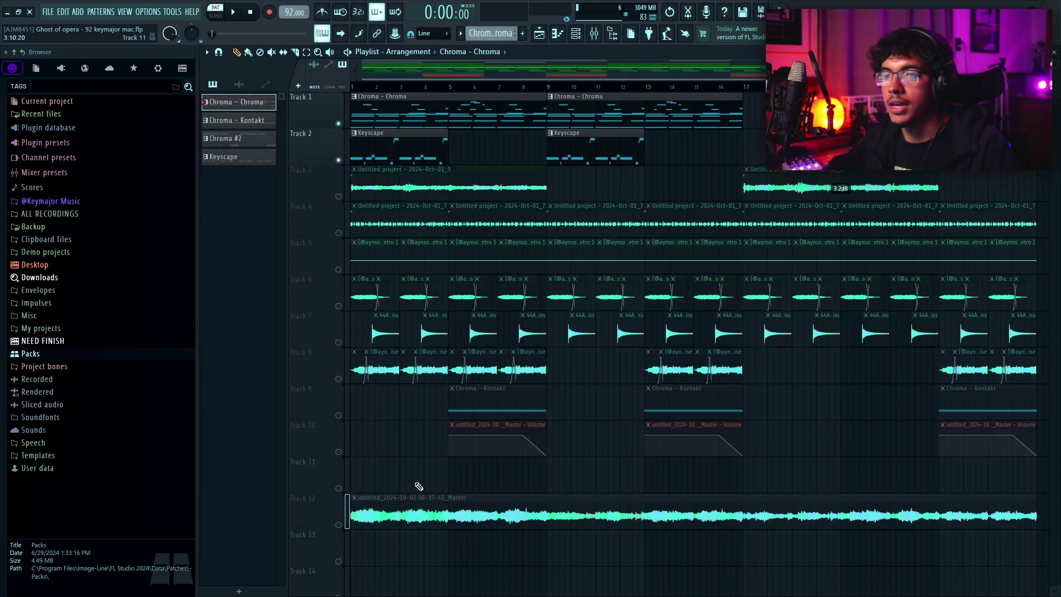
double_click(416, 162)
key(F5)
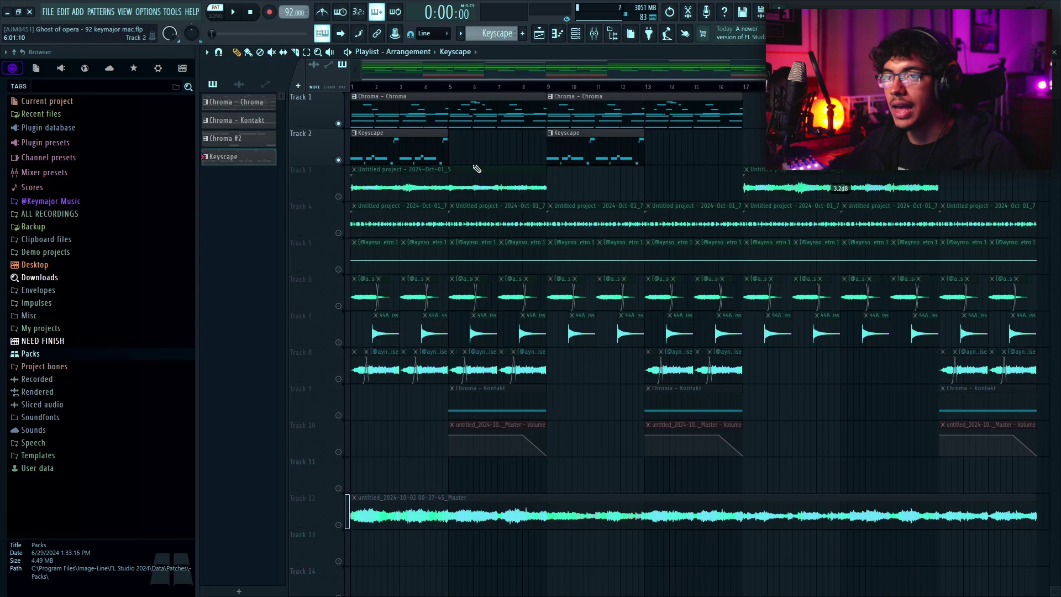
Solo Track 3 in the playlist and play its audio clip.
click(349, 200)
scroll(367, 197, up, 3)
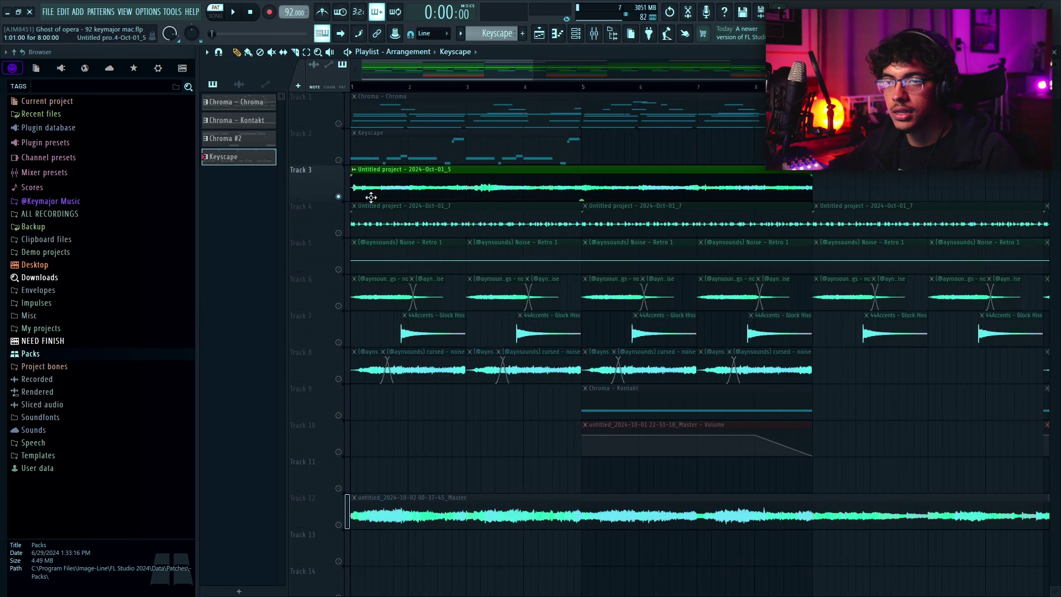
click(340, 125)
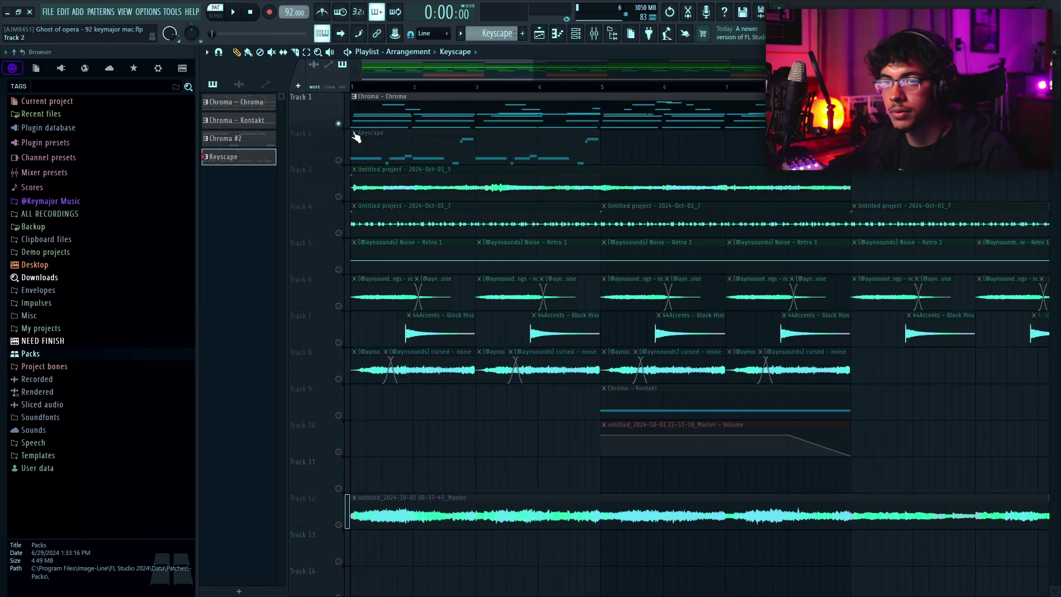
click(335, 190)
key(space)
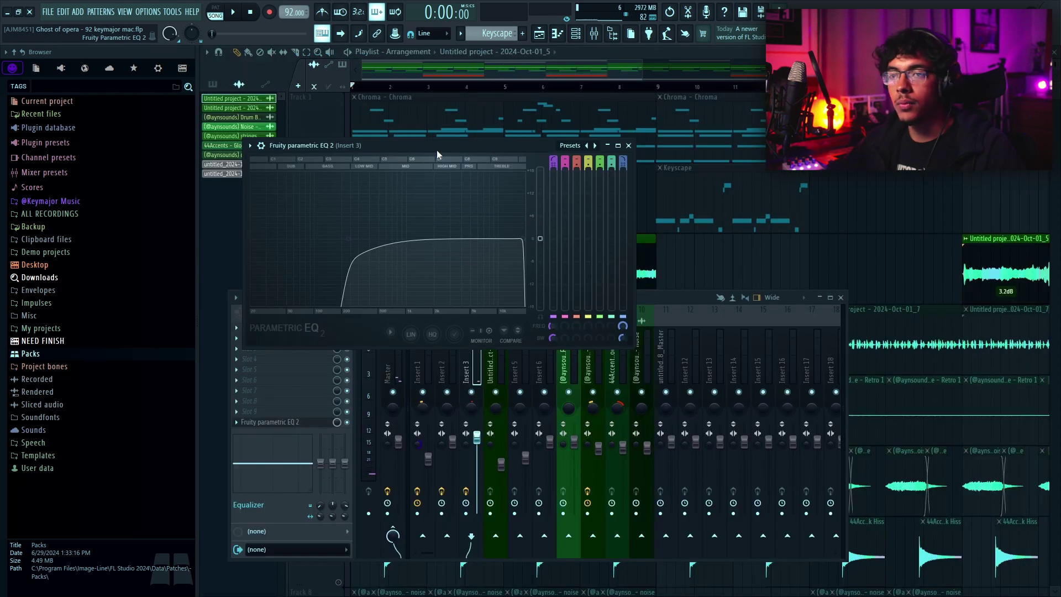
Examine the high-pass band of the Fruity Parametric EQ 2 on mixer Insert 3, and return to the playlist.
drag(437, 151, 604, 187)
drag(528, 182, 537, 161)
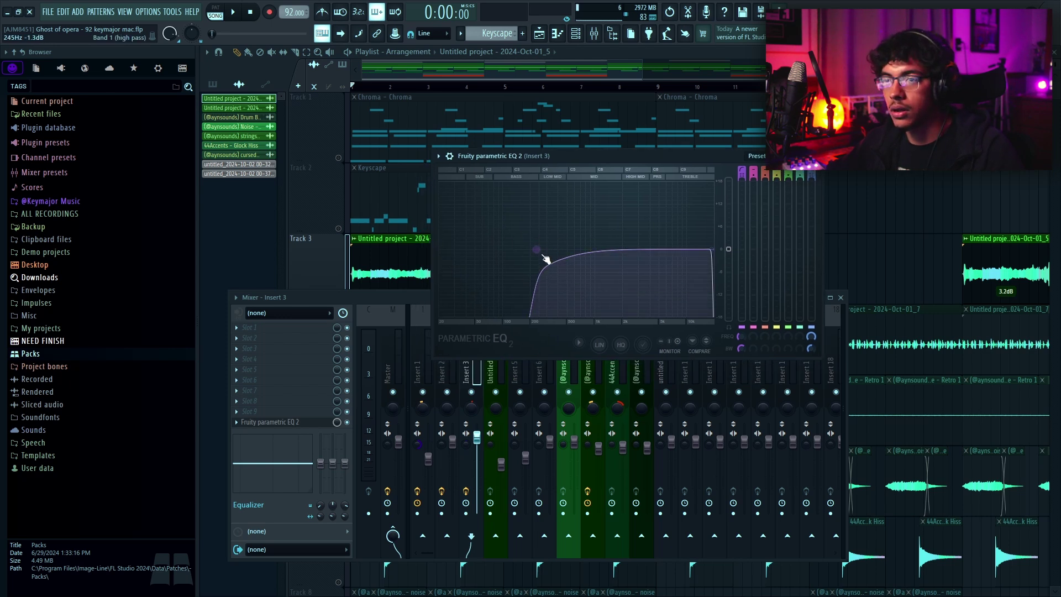
click(400, 265)
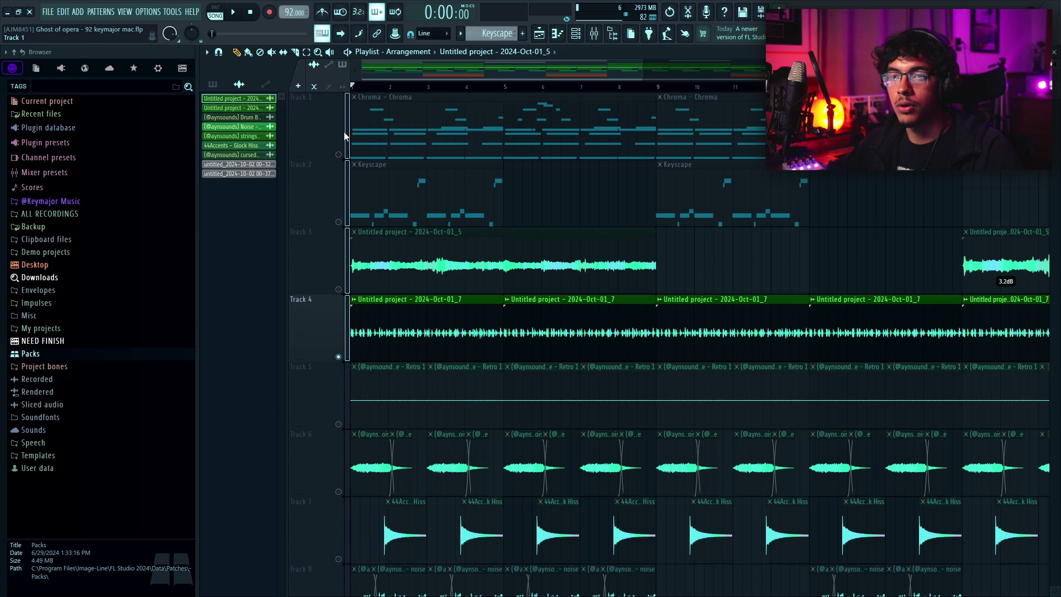
Re-enable Tracks 1 to 3 alongside Track 4, and check the Drum Break 09 - 80bpm sample's channel settings and its browser location.
click(339, 155)
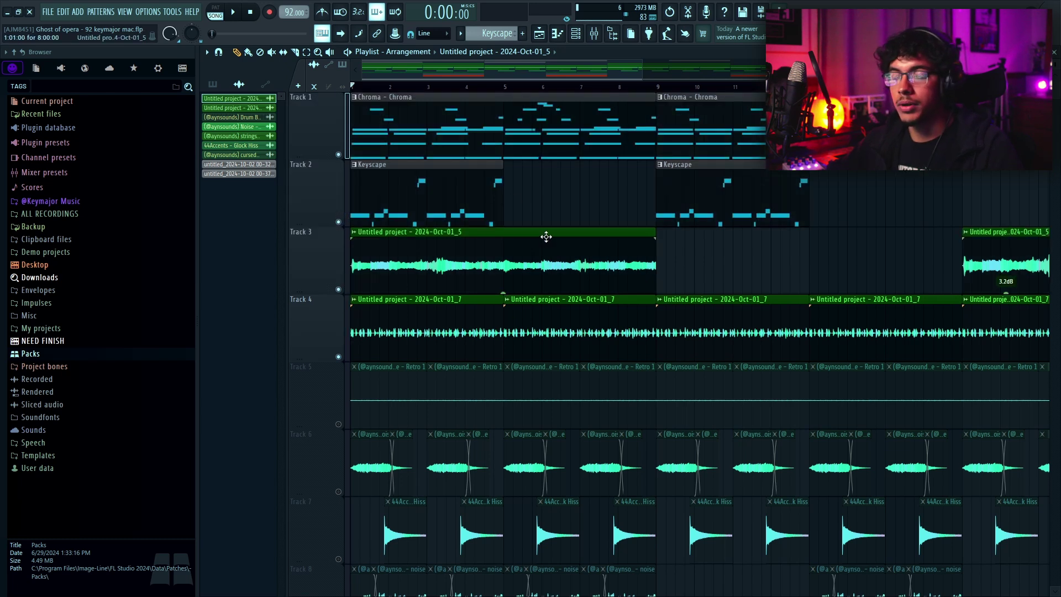
scroll(546, 237, down, 1)
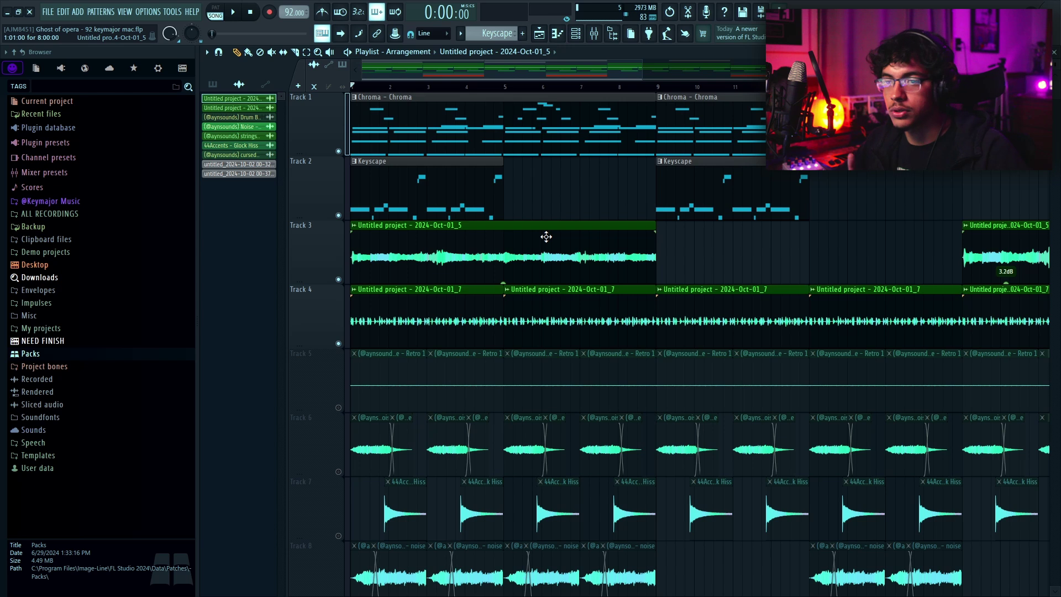
click(477, 283)
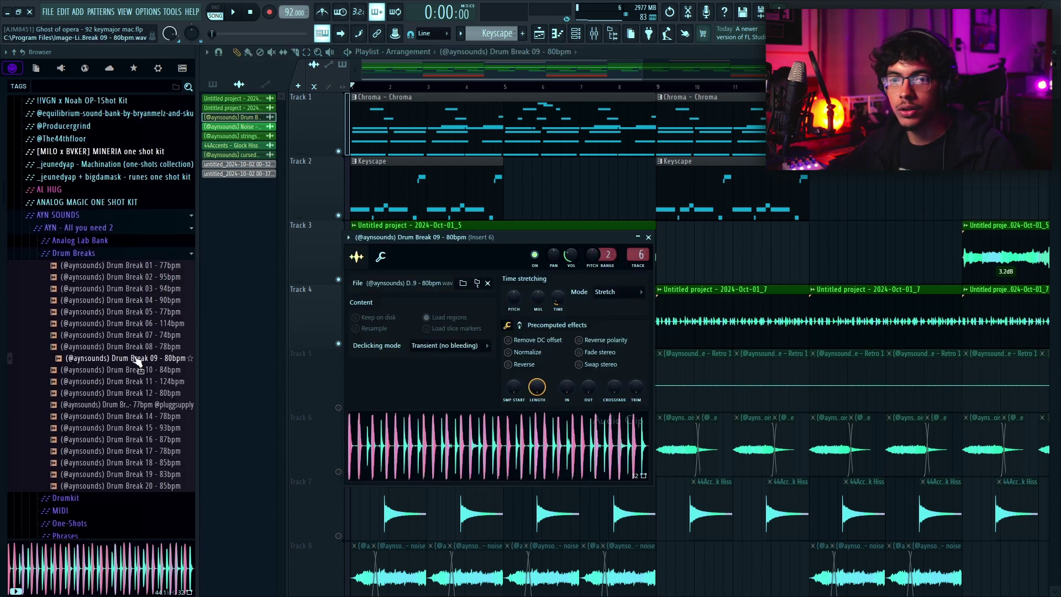
scroll(138, 362, down, 2)
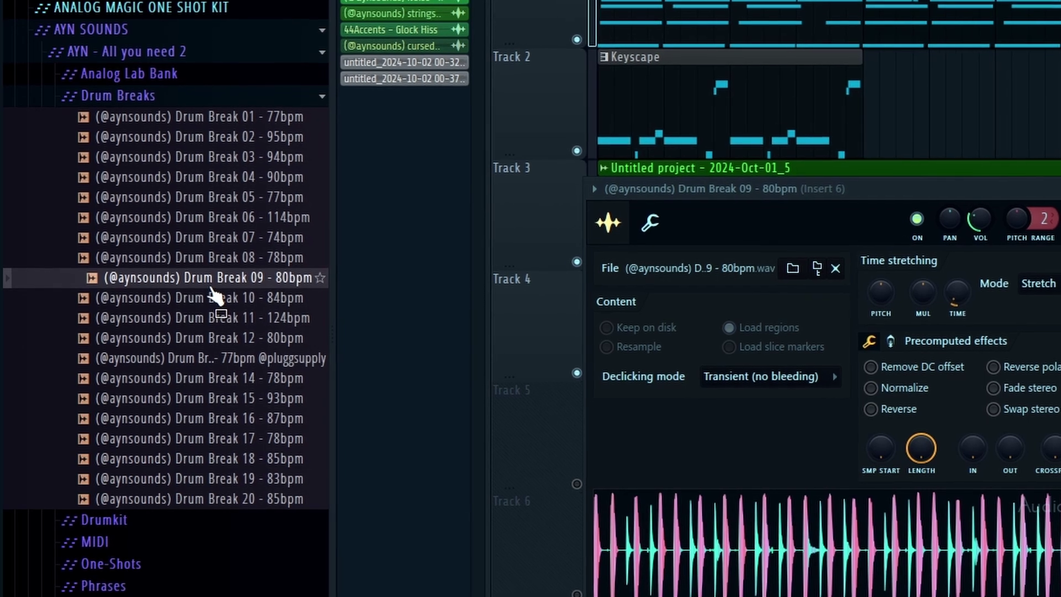
click(806, 321)
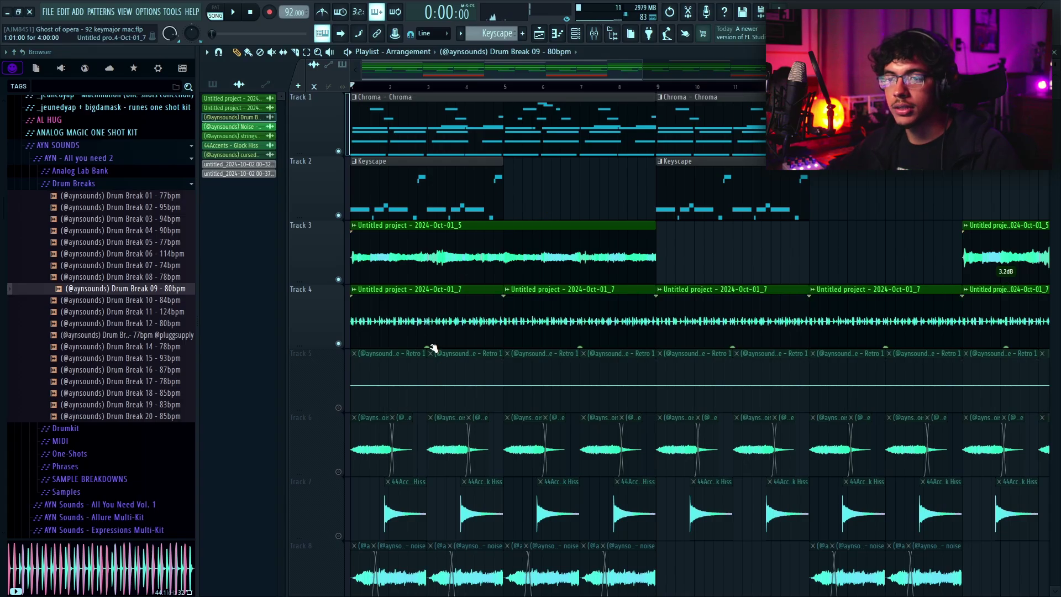
Solo Track 5 in the playlist and play its Noise - Retro 1 clips.
scroll(564, 301, up, 3)
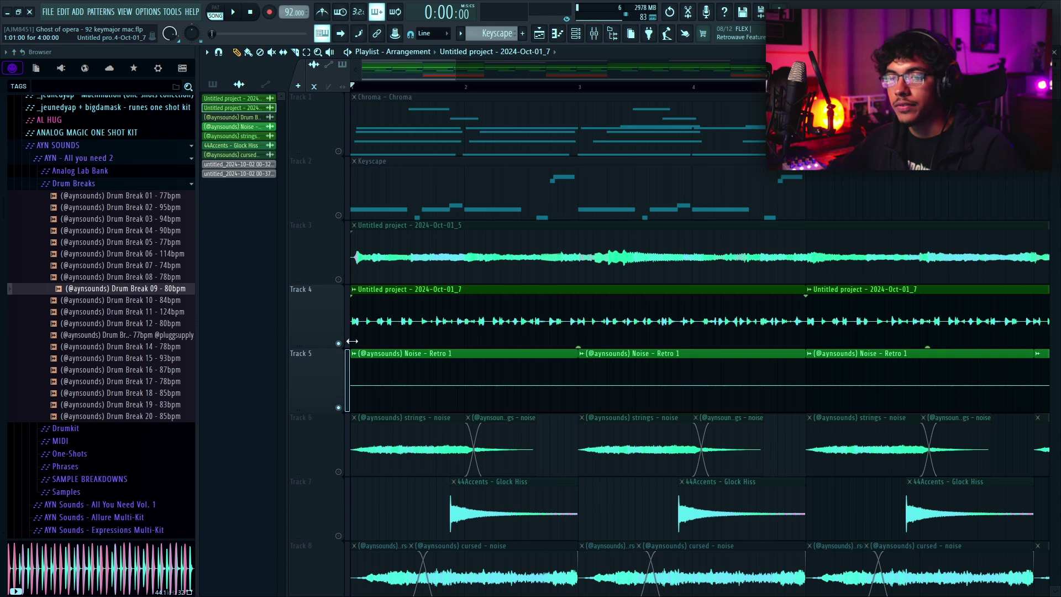
click(354, 343)
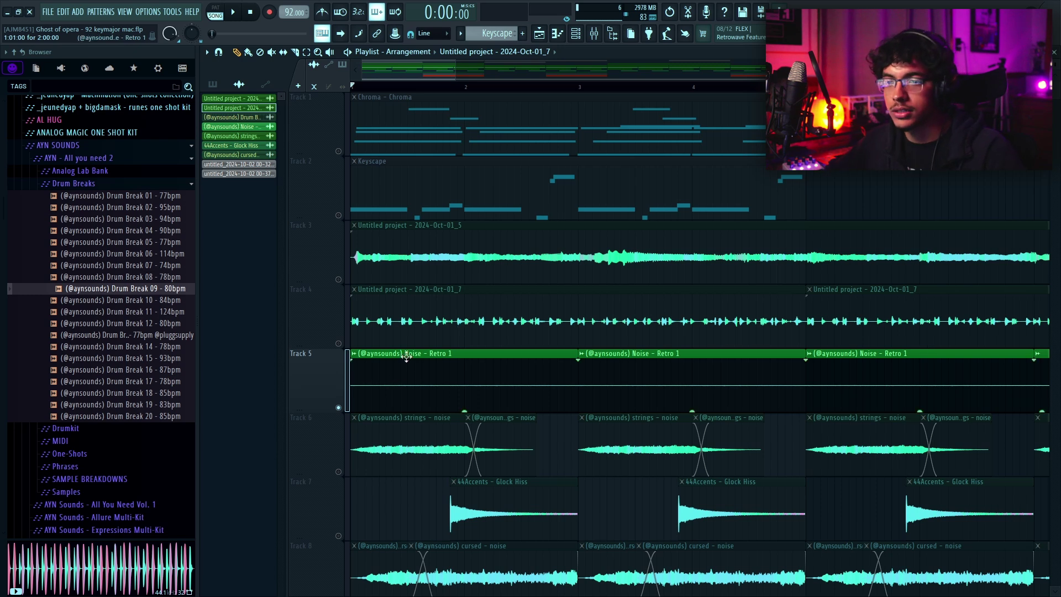
scroll(429, 374, down, 1)
scroll(532, 396, down, 1)
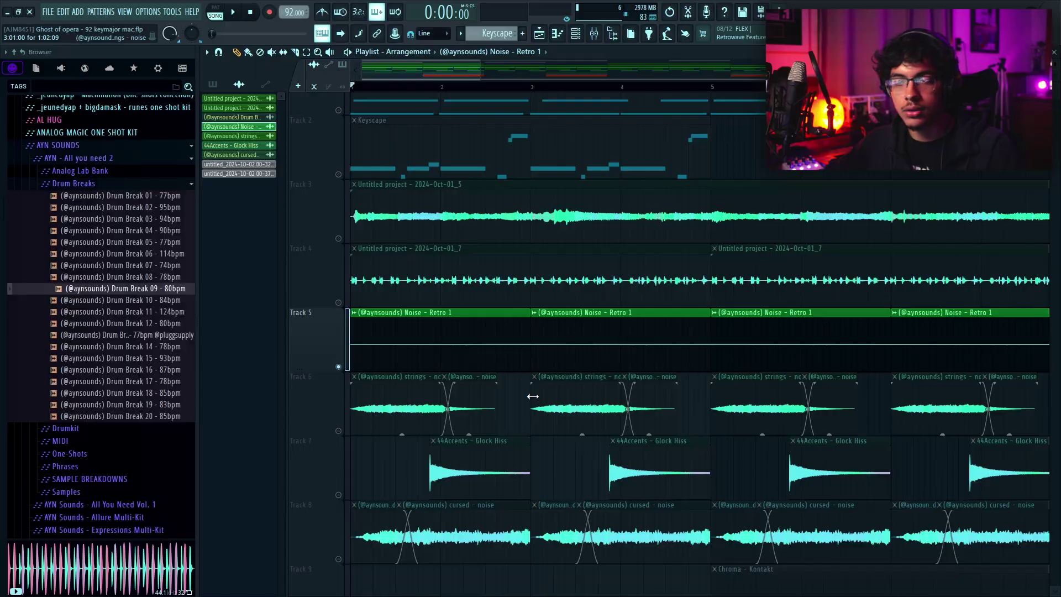
scroll(532, 396, down, 2)
key(space)
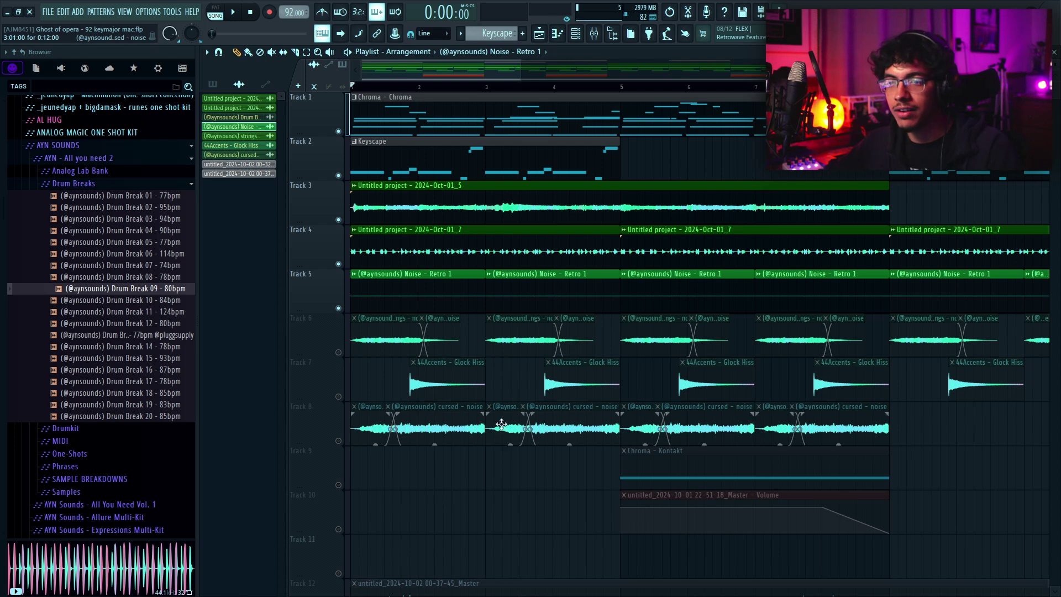
Open the strings - noise clip on Track 6, check its sample settings and browser folder, and close it.
double_click(387, 337)
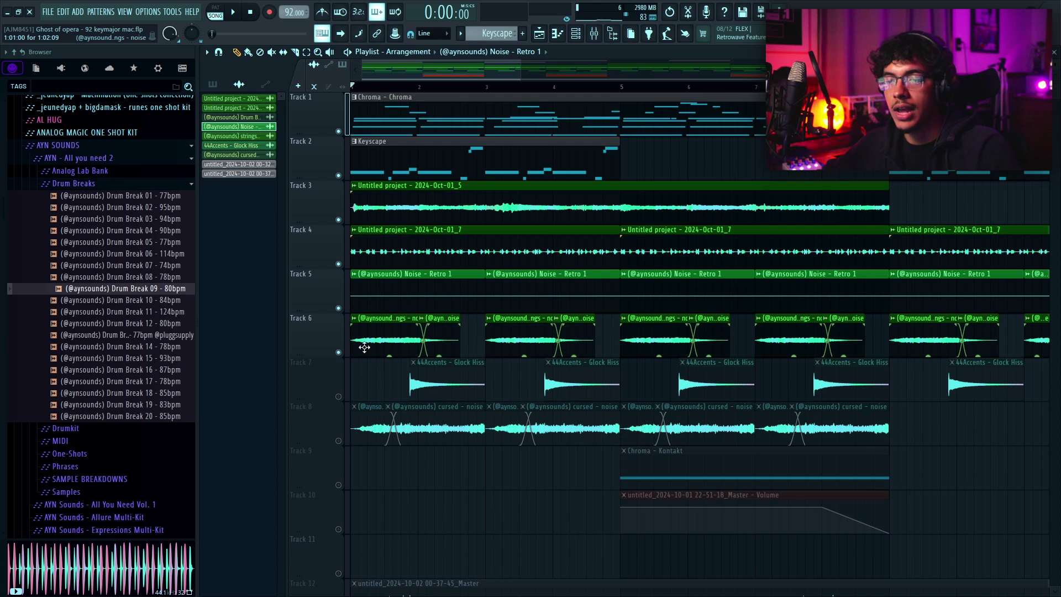
click(412, 222)
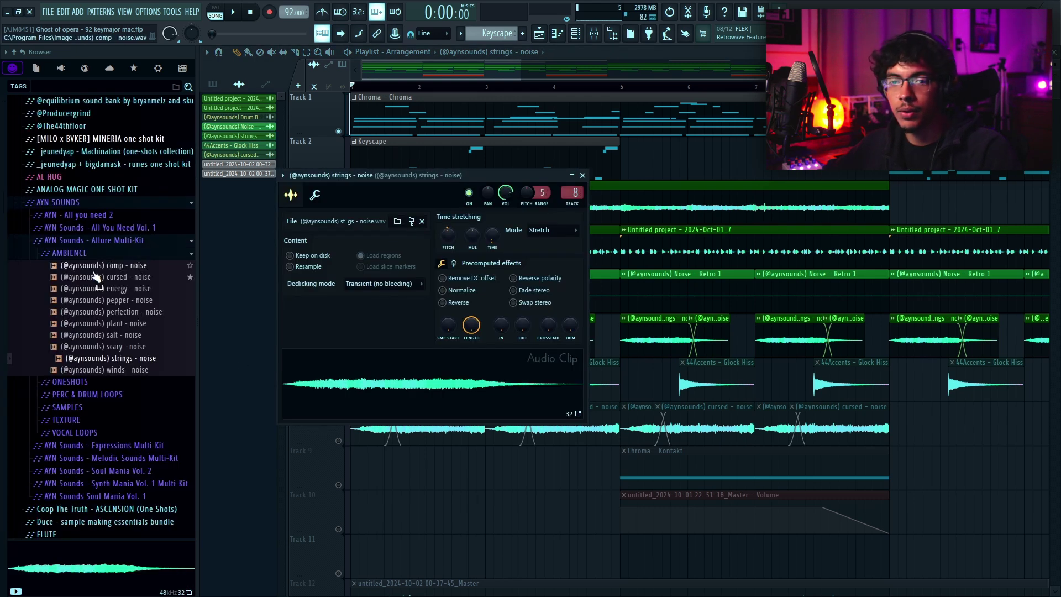
key(Escape)
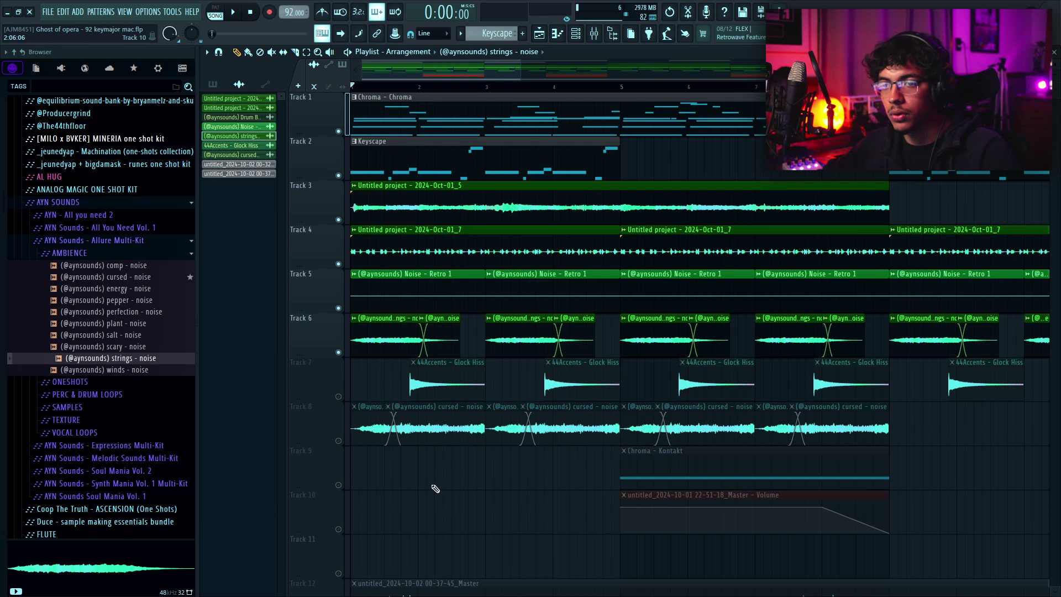
Examine the UADx Galaxy Tape Echo and Fruity Parametric EQ 2 on the strings - noise mixer track, and return to the playlist.
scroll(350, 378, up, 4)
double_click(510, 336)
key(F9)
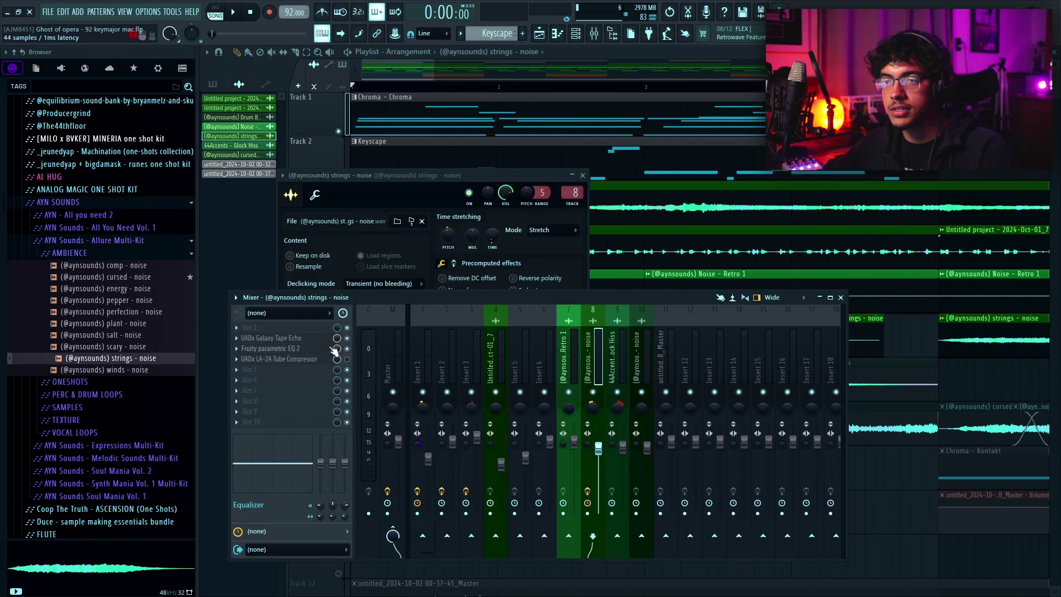
click(313, 343)
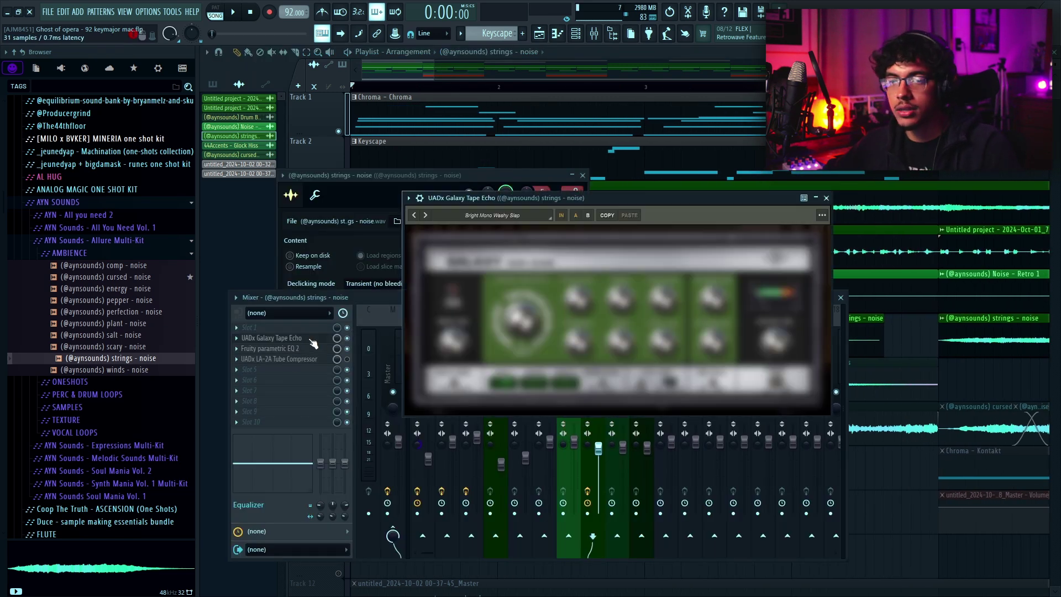
drag(495, 199, 487, 191)
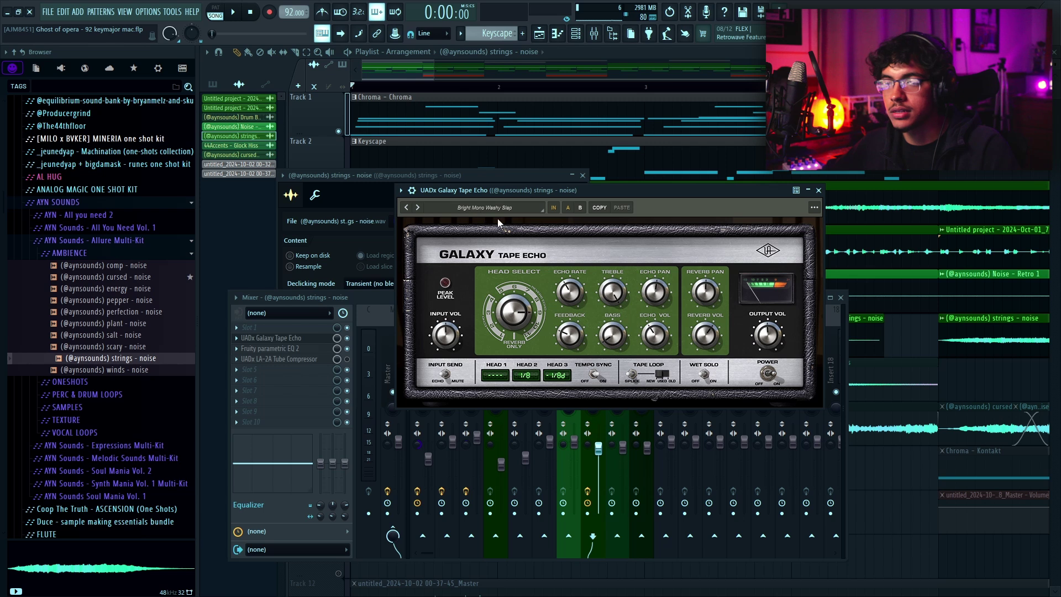
click(271, 348)
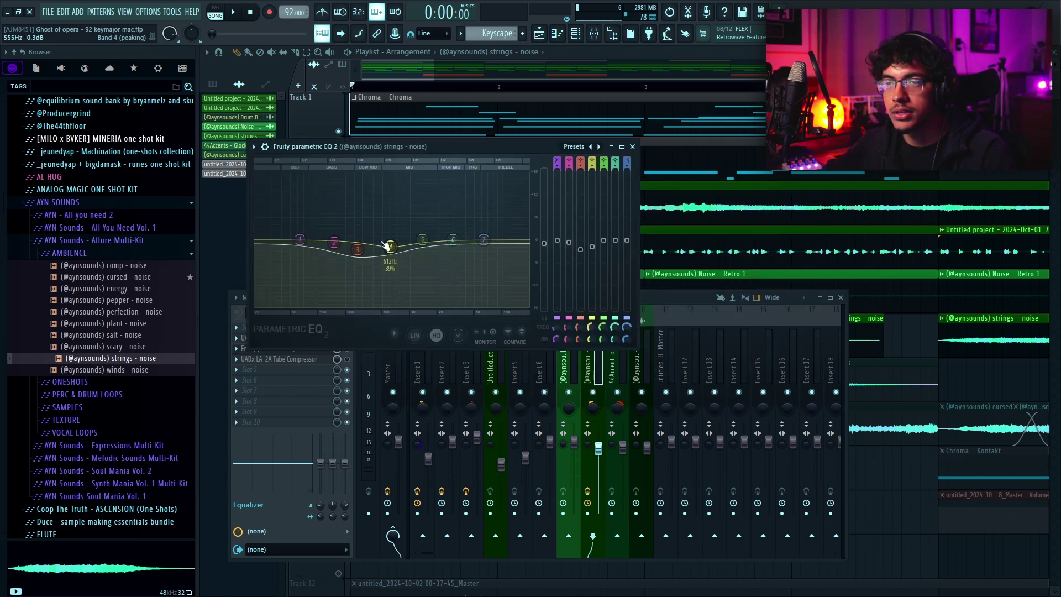
drag(386, 256, 370, 276)
key(Escape)
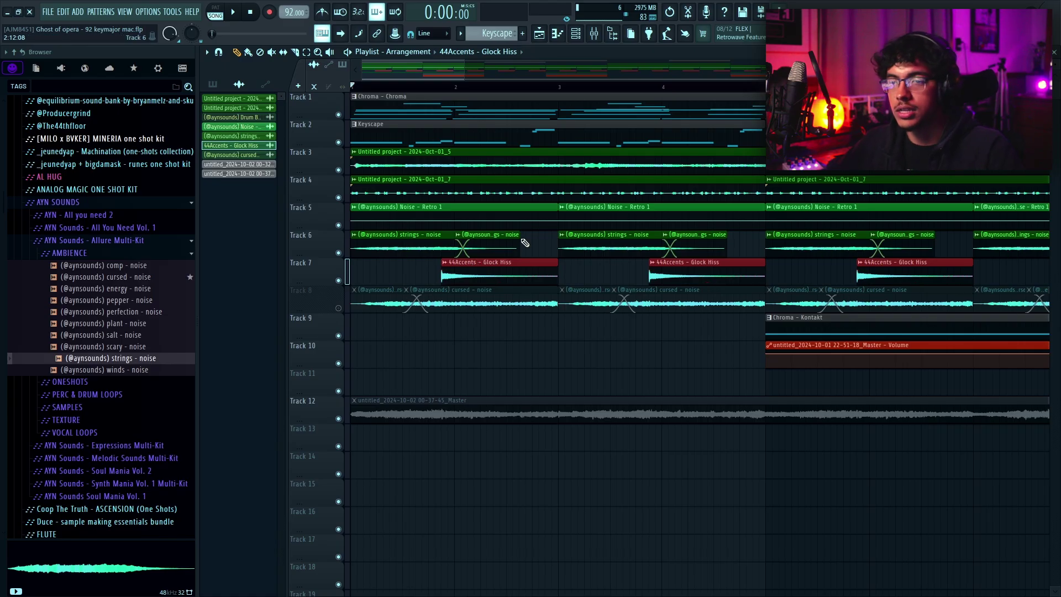
Locate the Track 7 Glock Hiss sample in the browser, check its mixer track, and return to the playlist.
double_click(525, 264)
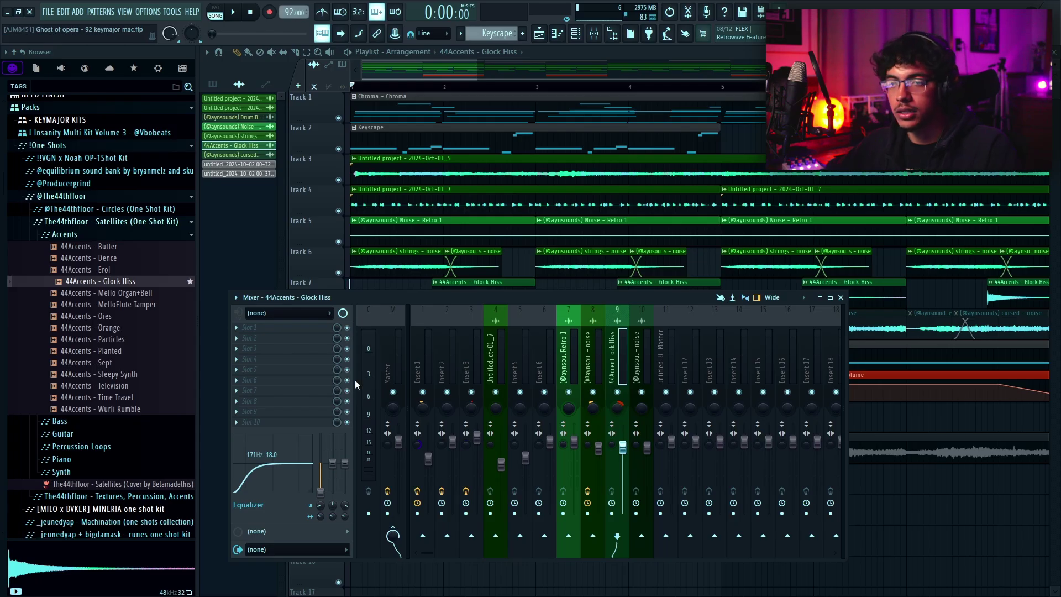
key(F9)
click(491, 329)
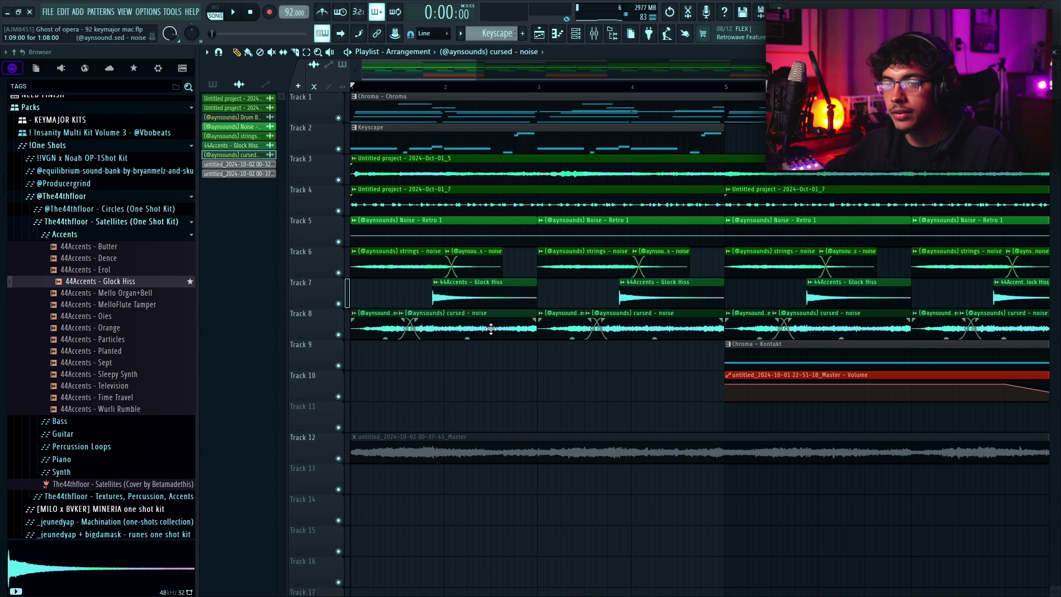
Check the cursed - noise sample's browser location and the pitch shift in its channel settings on Track 8.
double_click(491, 329)
click(374, 169)
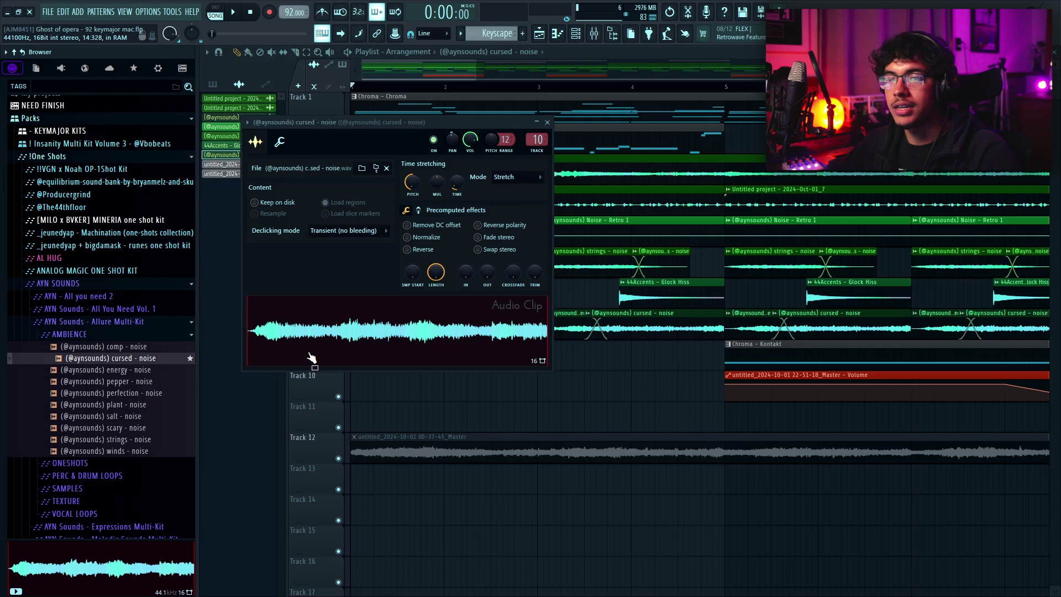
click(547, 122)
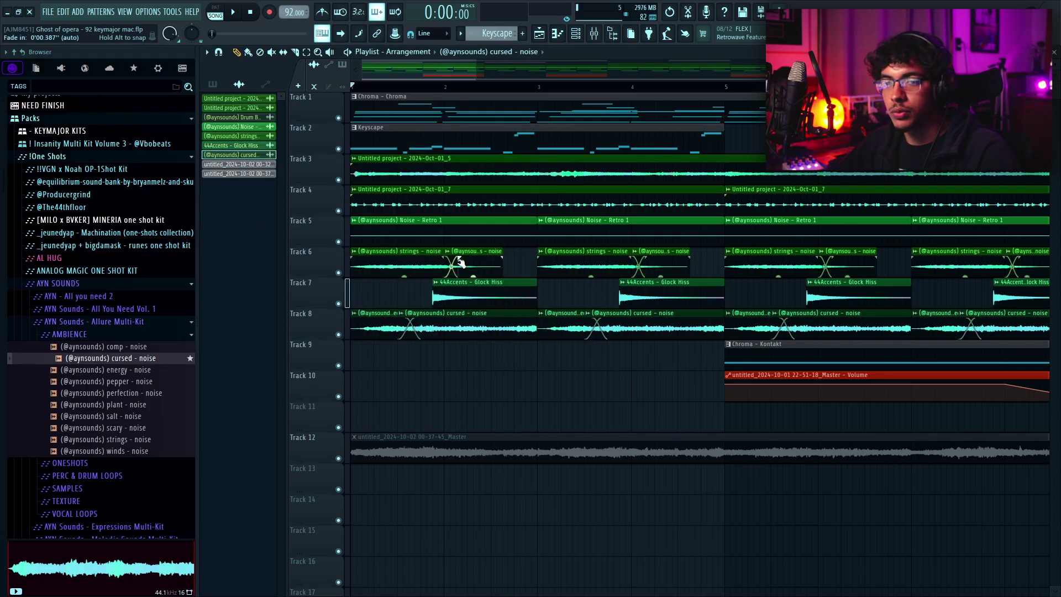
double_click(375, 332)
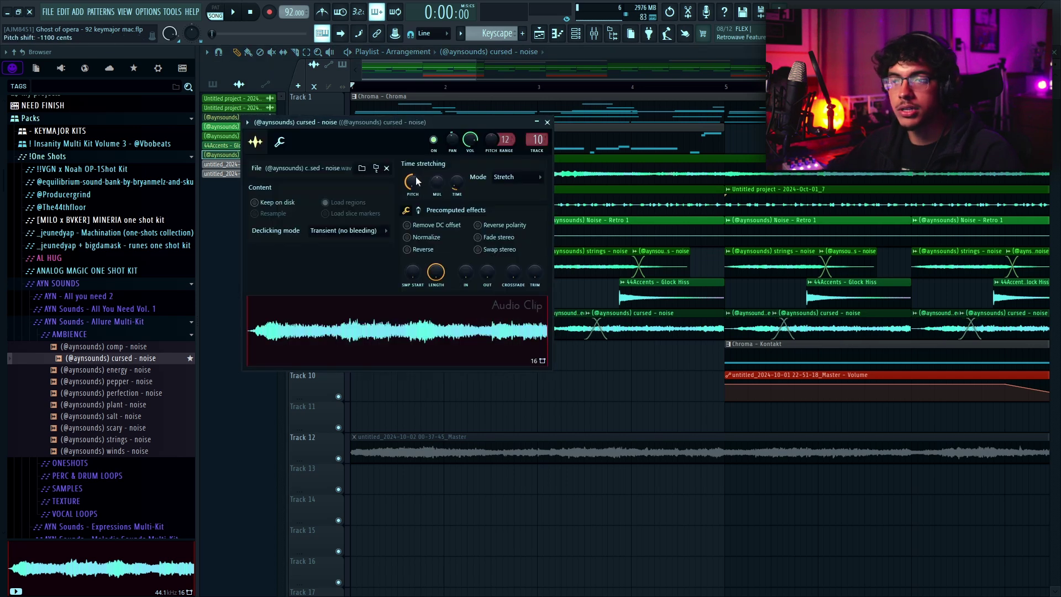
key(Escape)
Play the Chroma, strings - noise and cursed - noise layers together, and return to the full arrangement.
scroll(389, 347, up, 3)
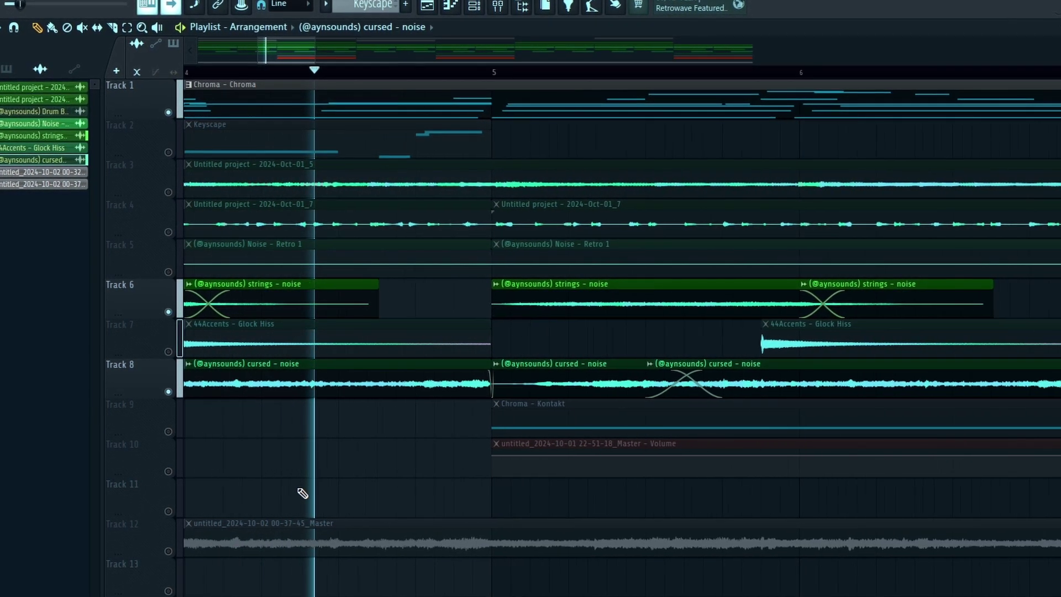
key(space)
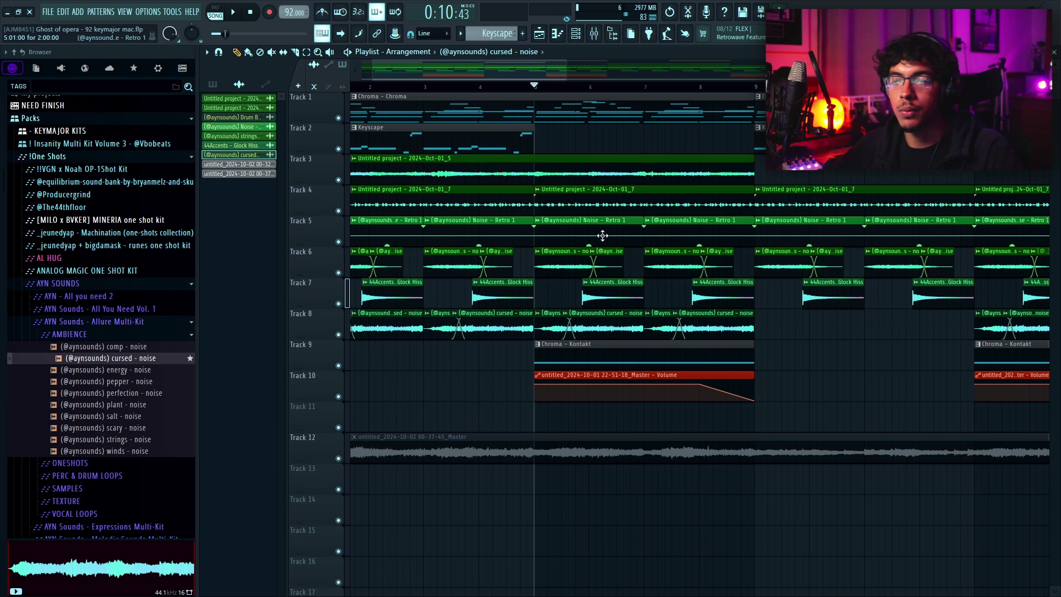
scroll(602, 235, down, 2)
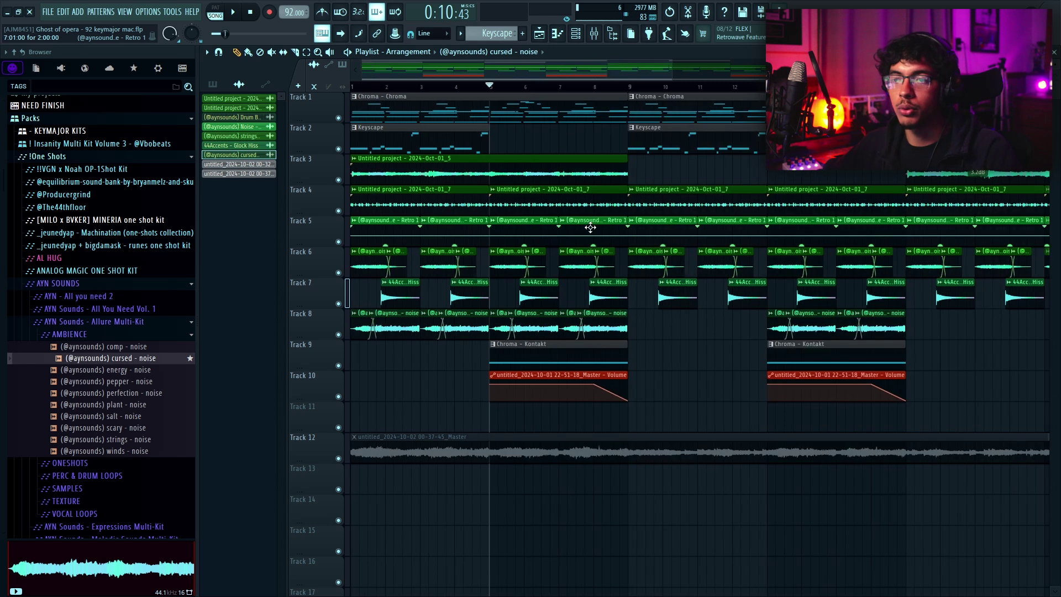
key(ctrl+b)
right_click(503, 149)
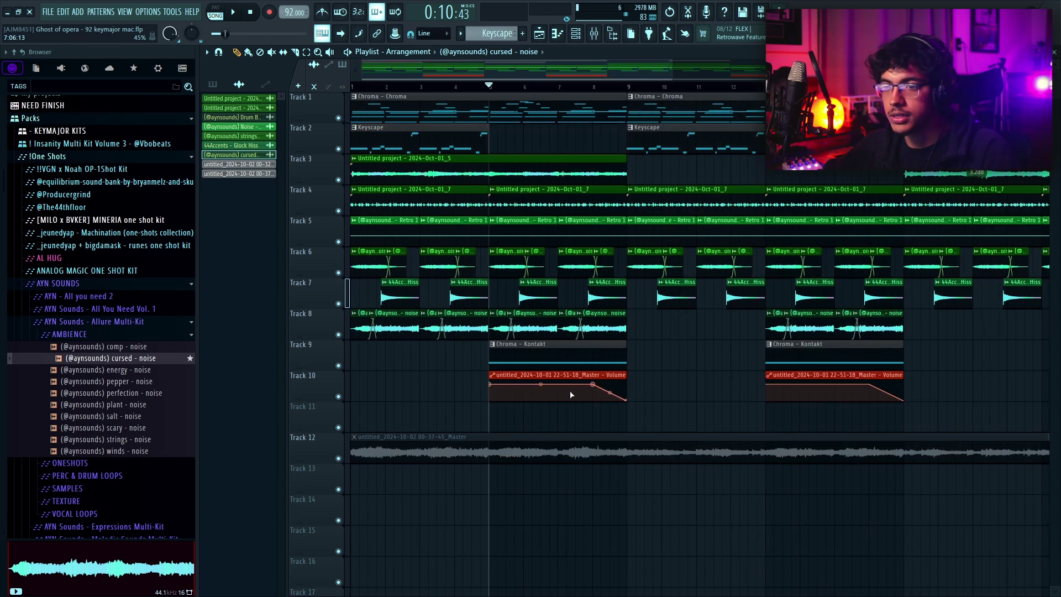
Open the Chroma - Kontakt pattern in the piano roll, check the violin patch loaded in Kontakt, and return to the playlist.
double_click(545, 368)
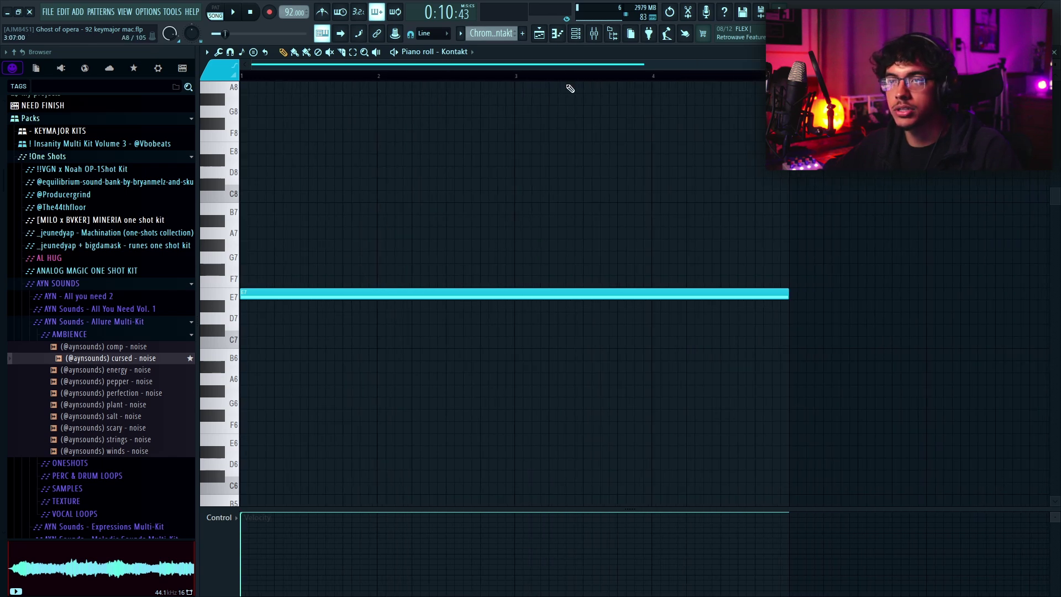
click(463, 58)
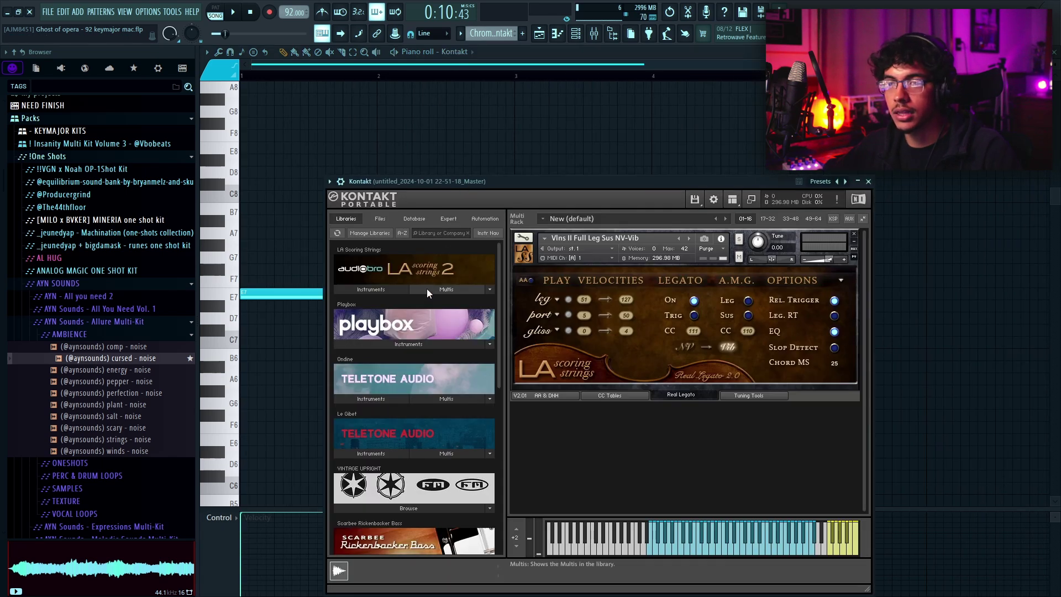
drag(494, 184, 462, 165)
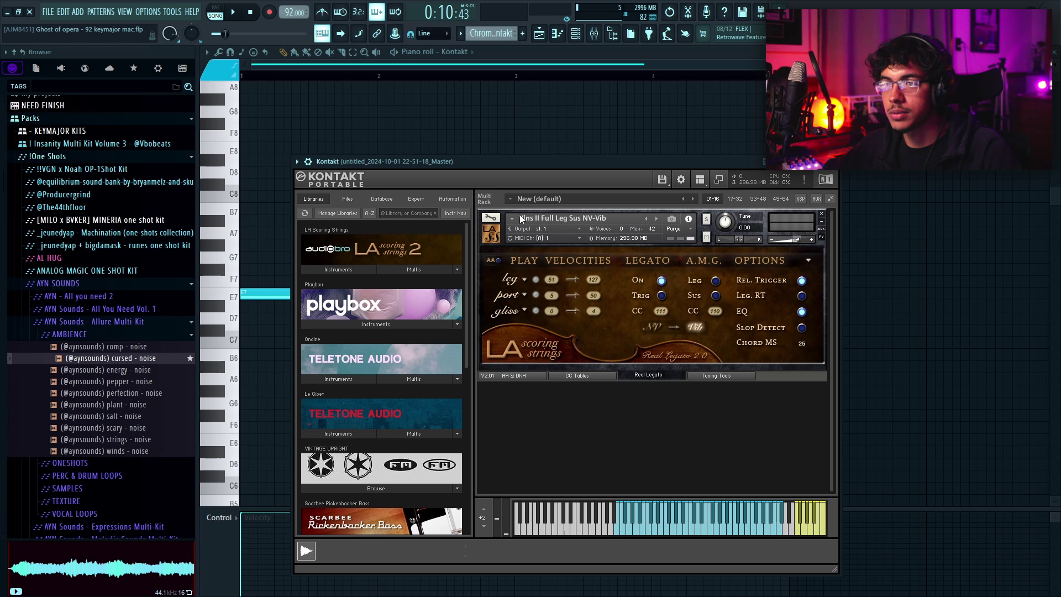
key(F5)
Examine the Chroma - Kontakt clip with its volume automation on Tracks 9 and 10, and look over the mixer.
scroll(607, 387, up, 2)
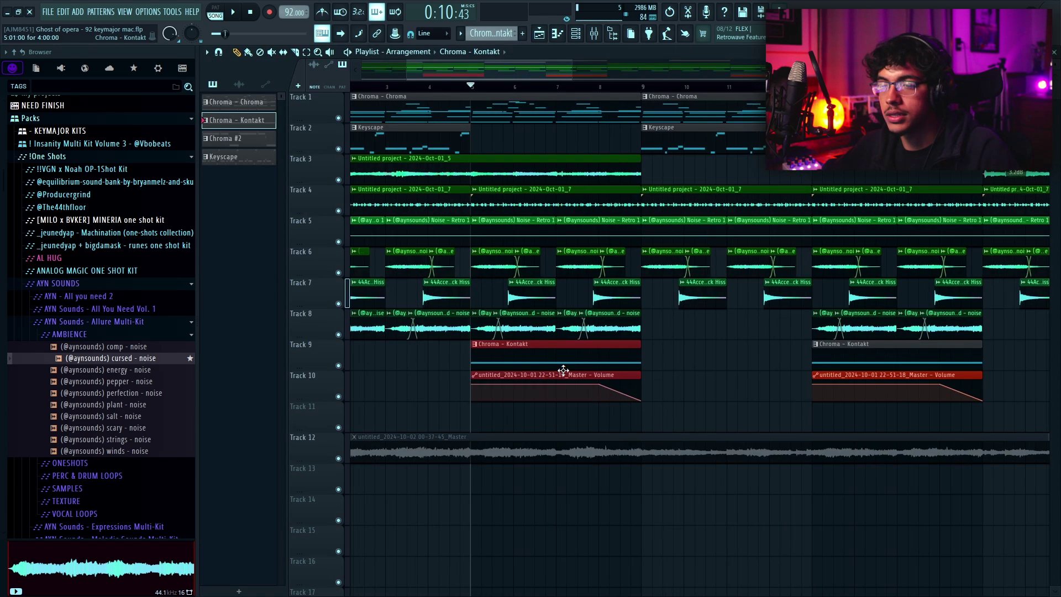
drag(610, 371, 672, 405)
key(F9)
key(F9)
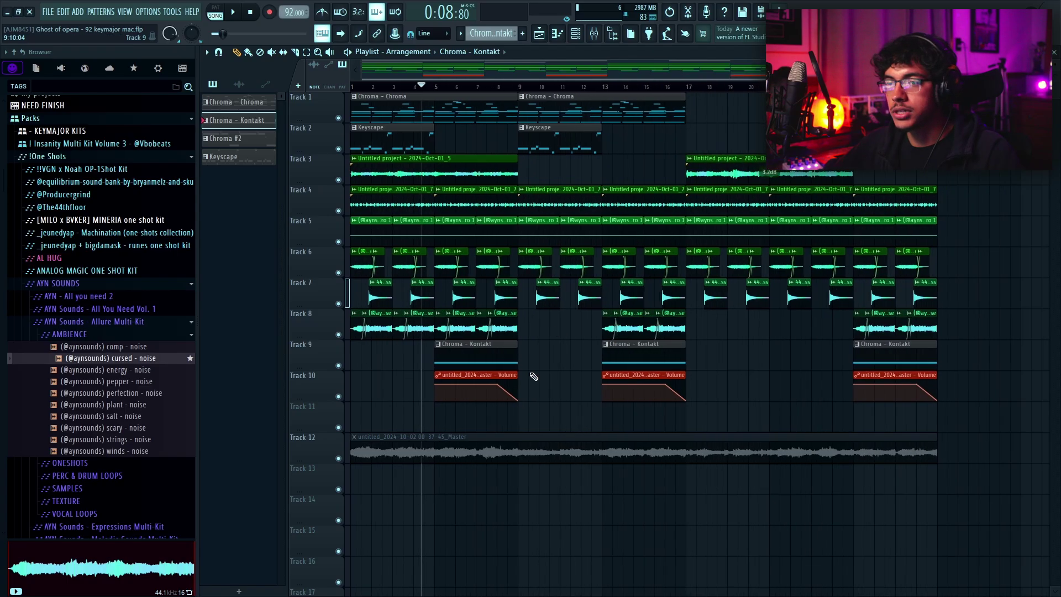
Try to duplicate the clips of the first eight bars across all tracks, and undo the duplication.
drag(515, 430, 351, 119)
key(ctrl+b)
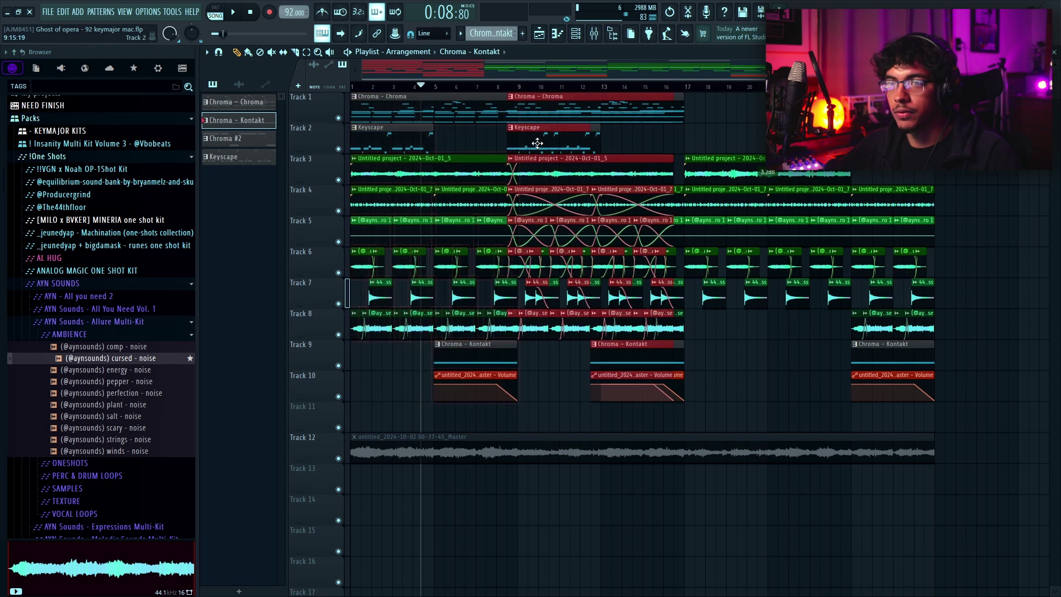
key(ctrl+z)
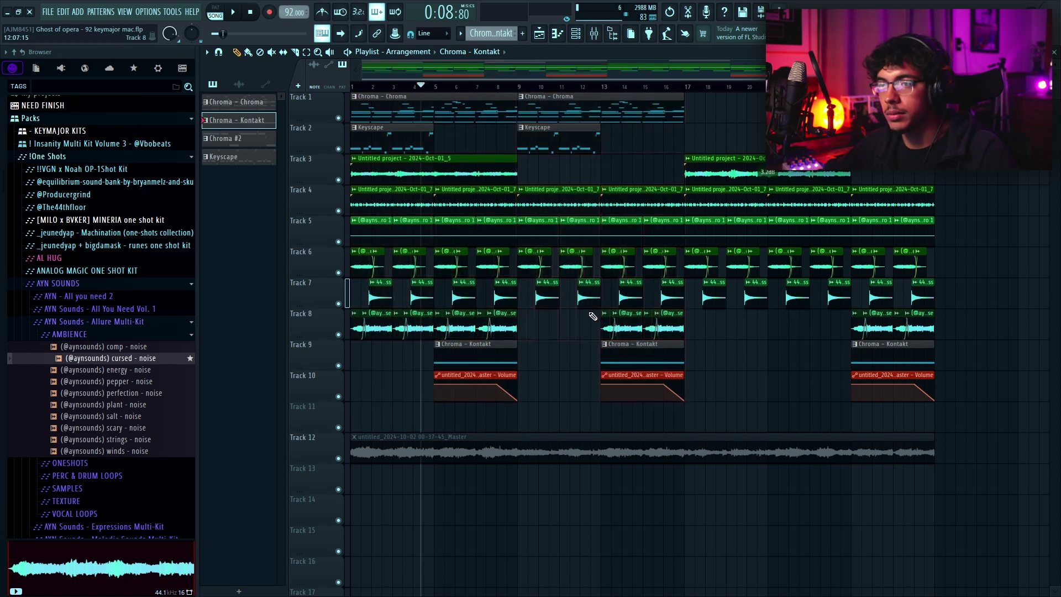
Mark out the arrangement's sections from bar 9 onward to review which layers play in each, and clear the selection.
scroll(491, 93, down, 2)
drag(592, 401, 480, 95)
drag(667, 380, 605, 94)
drag(729, 186, 849, 383)
click(847, 381)
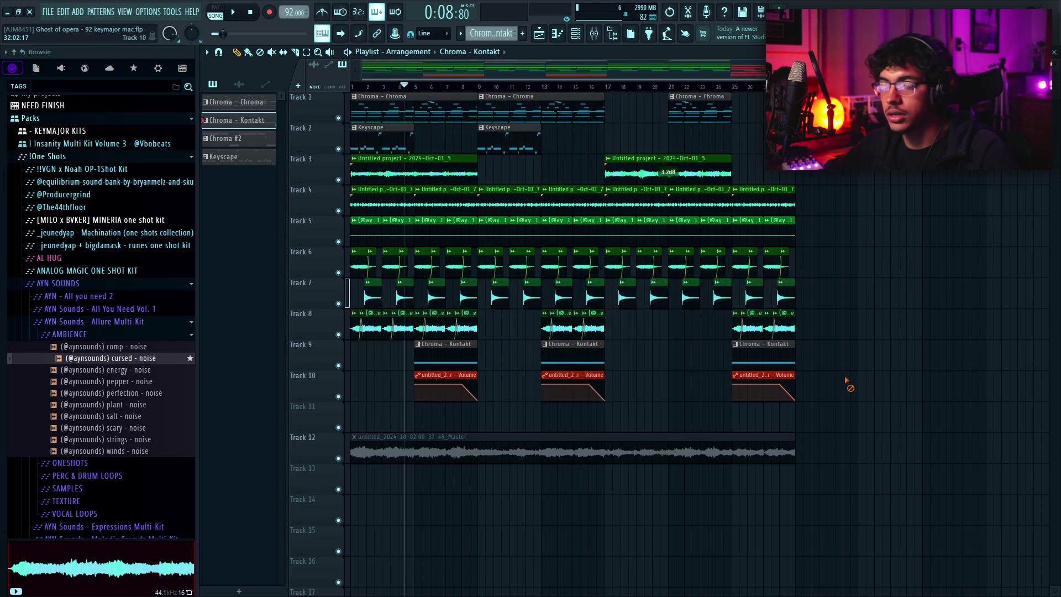
Check the transpose settings of SoundShifter Pitch Stereo on the Master mixer track, and close the plugin.
key(F9)
click(305, 328)
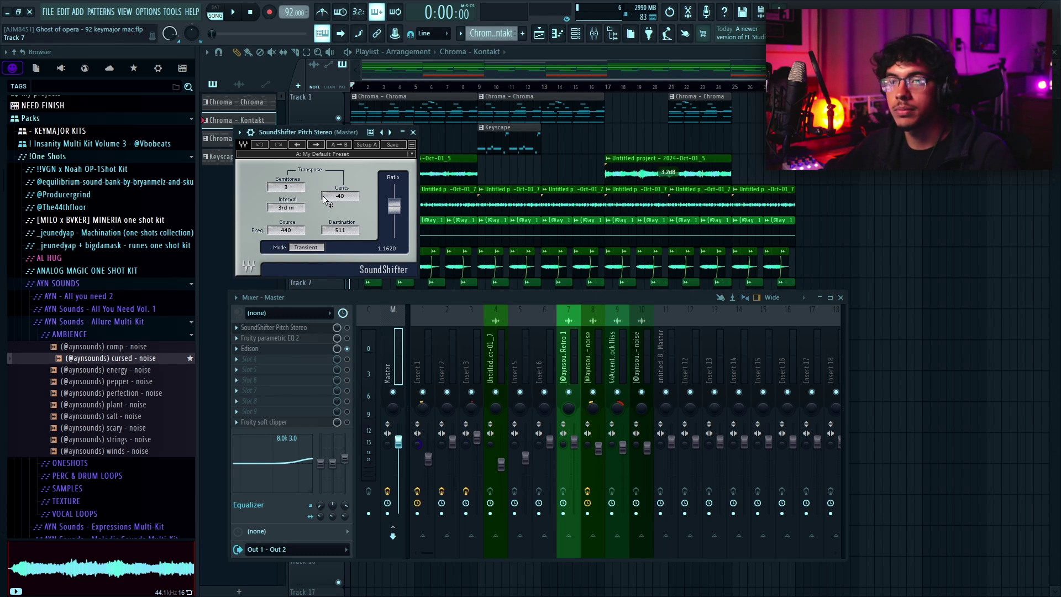
click(412, 133)
Check the Master track's Fruity Parametric EQ 2 curve and Fruity soft clipper, and return to the playlist.
click(310, 337)
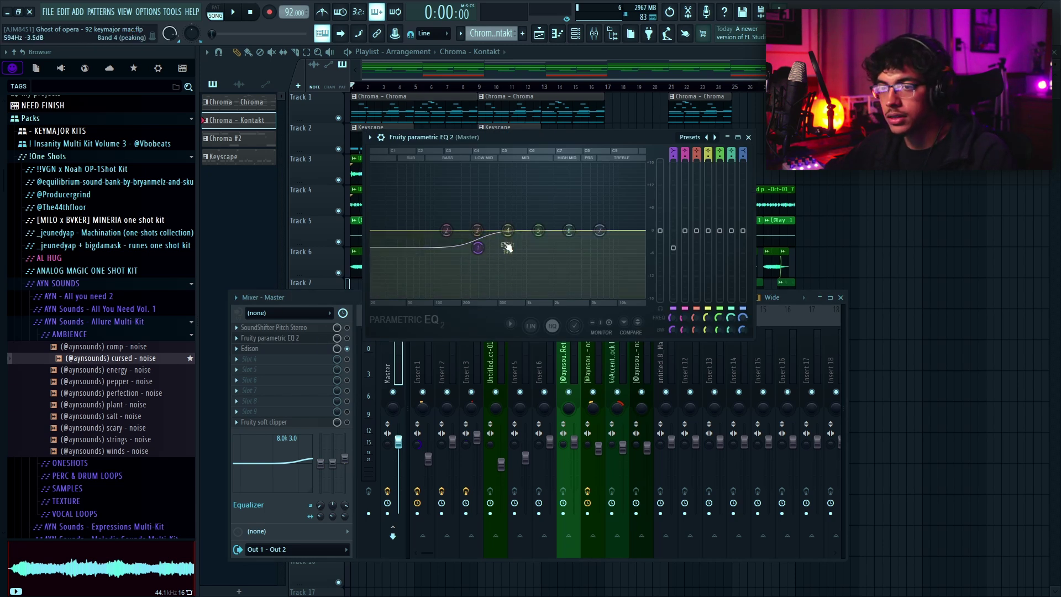
key(Escape)
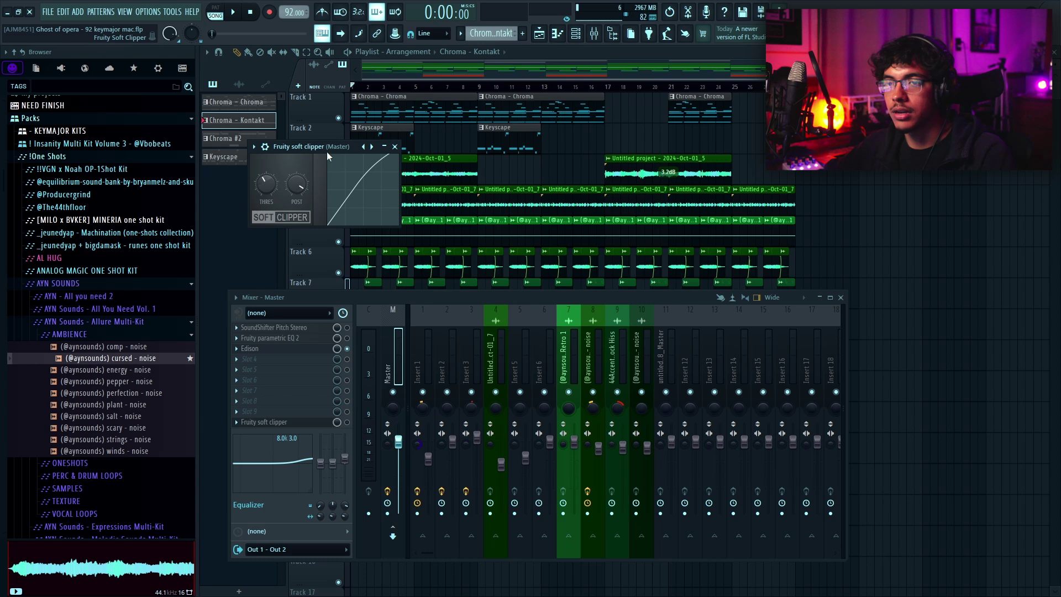
click(395, 147)
key(F9)
scroll(365, 435, down, 1)
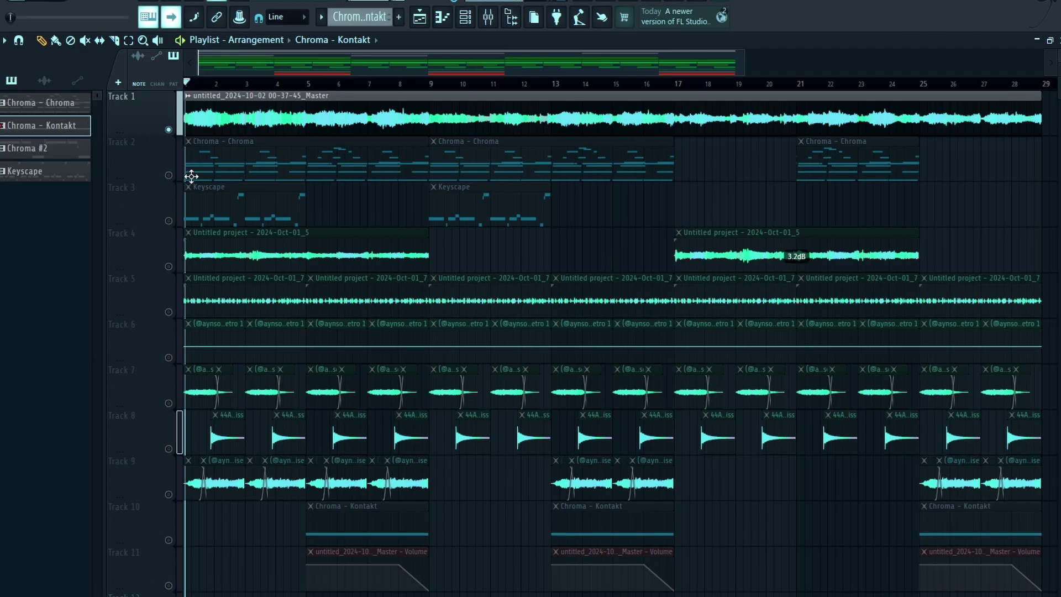